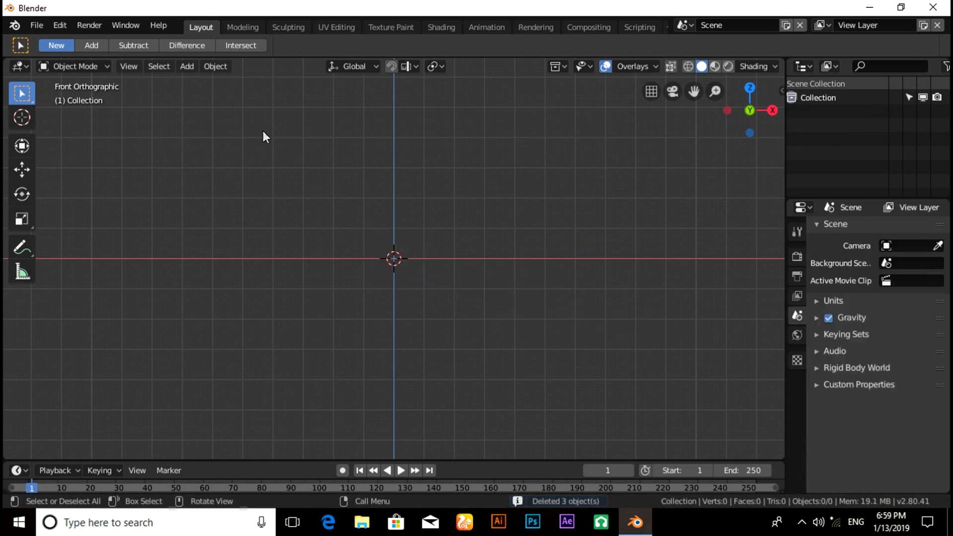
Step: Add a Text object, rotate it 90° on X and scale it to about 6.17
click(187, 66)
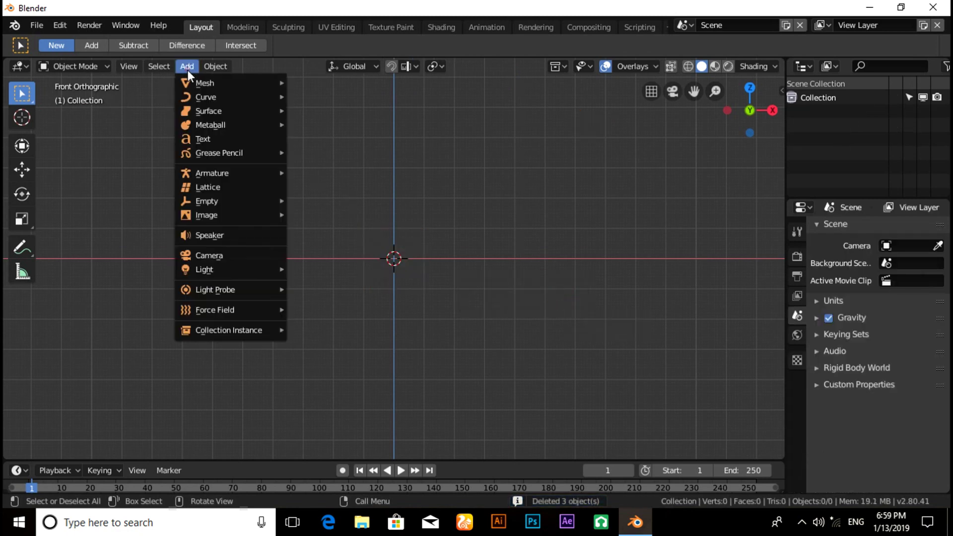
click(197, 139)
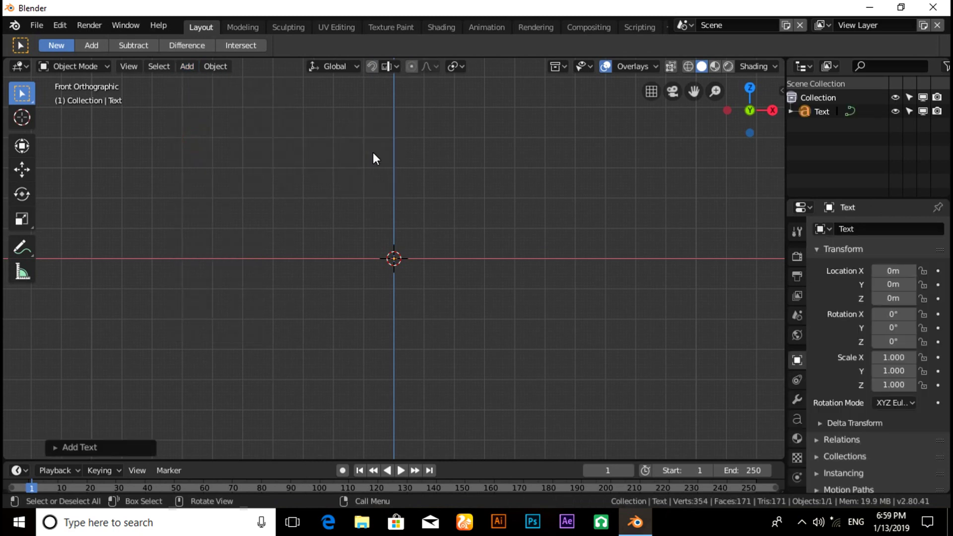
text(rx)
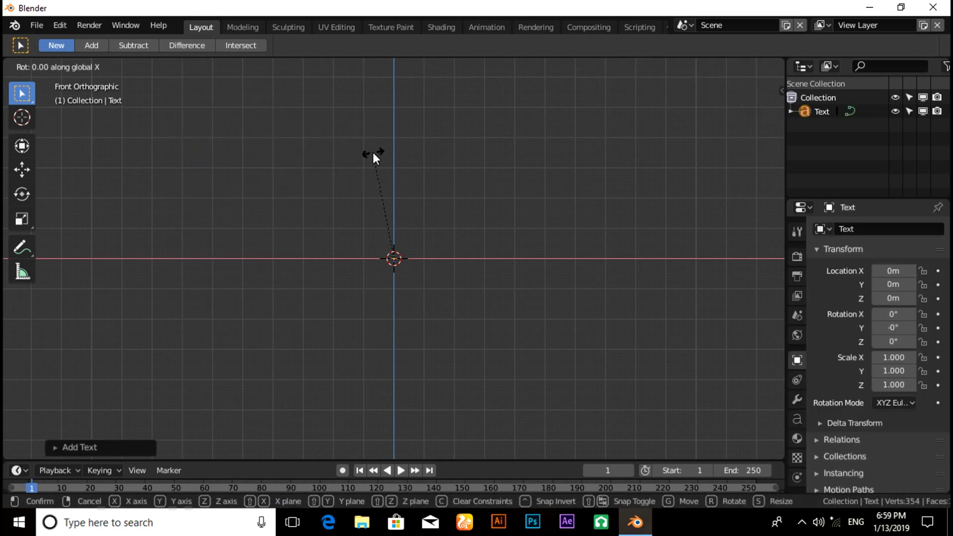
text(90)
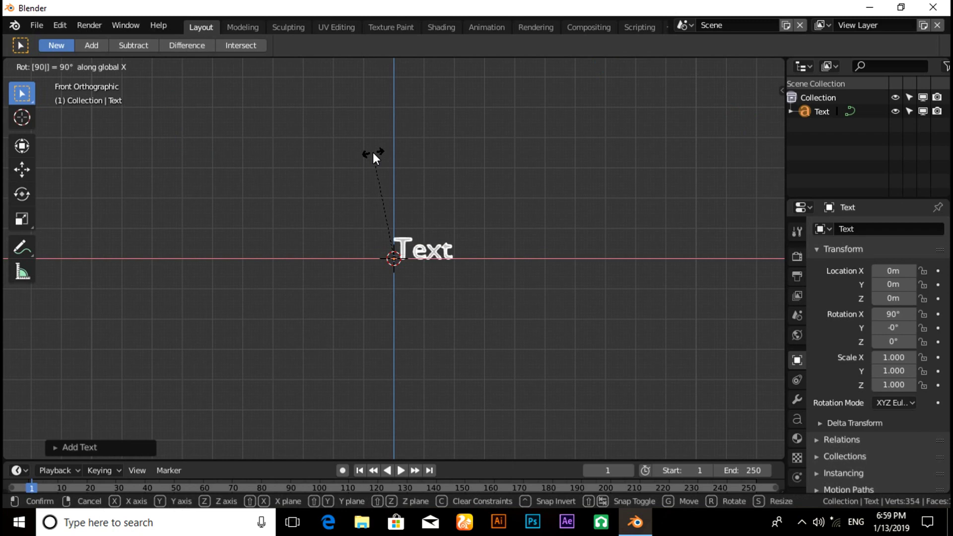
key(Return)
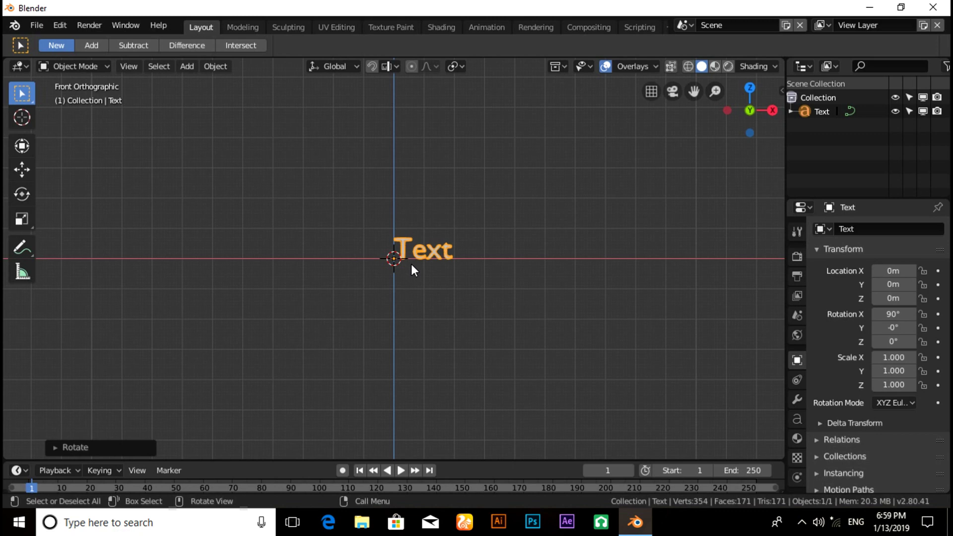
key(s)
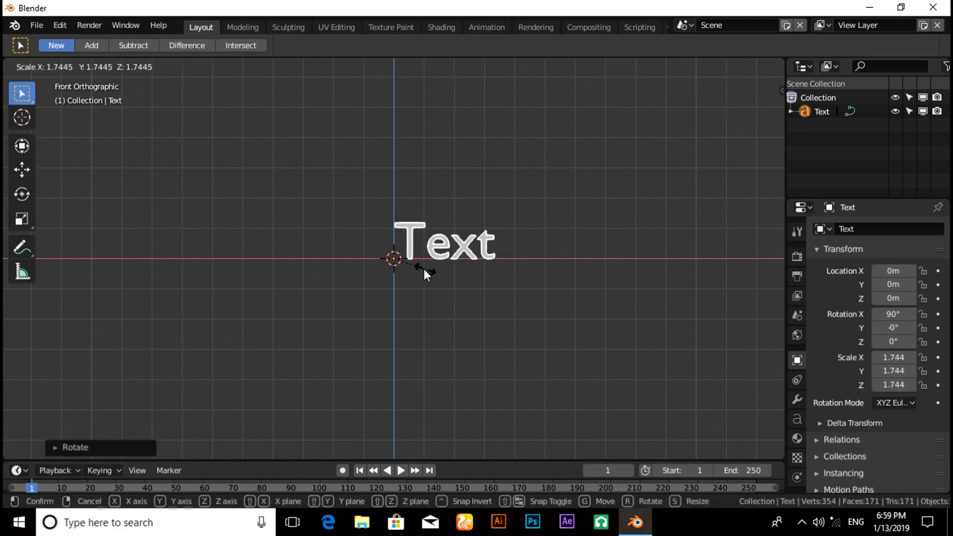
click(499, 299)
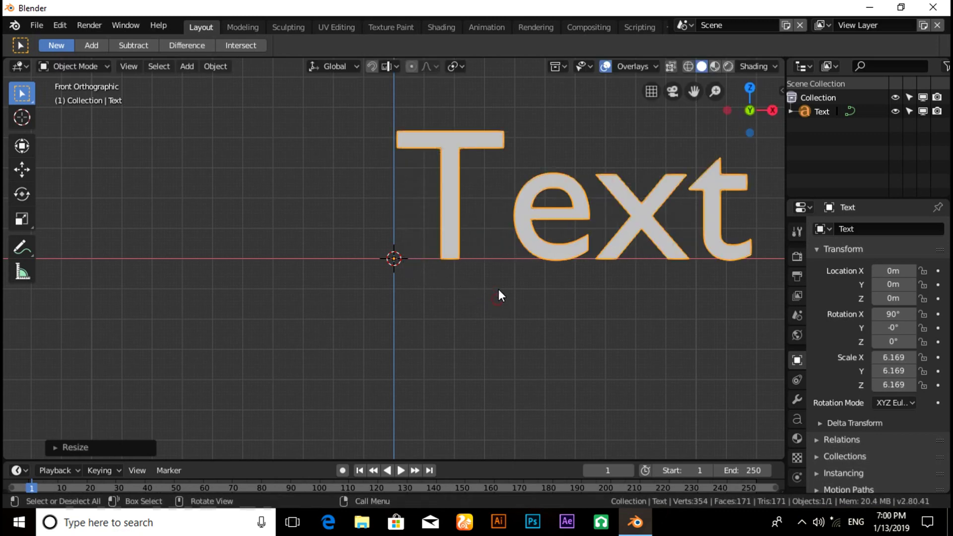
Step: Add a Bezier circle, rotate it 90° on X and scale it to about 5.6 around the text
click(196, 70)
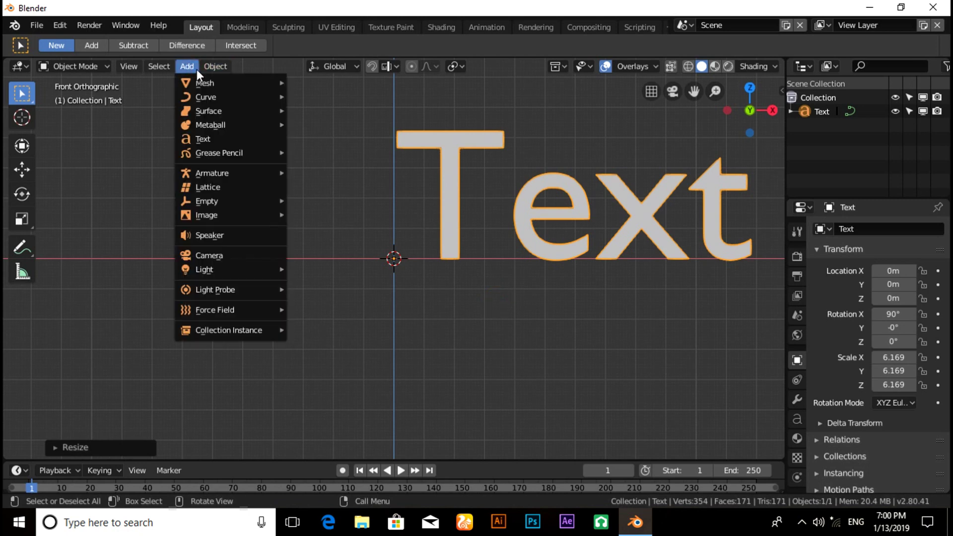
mouse_move(209, 97)
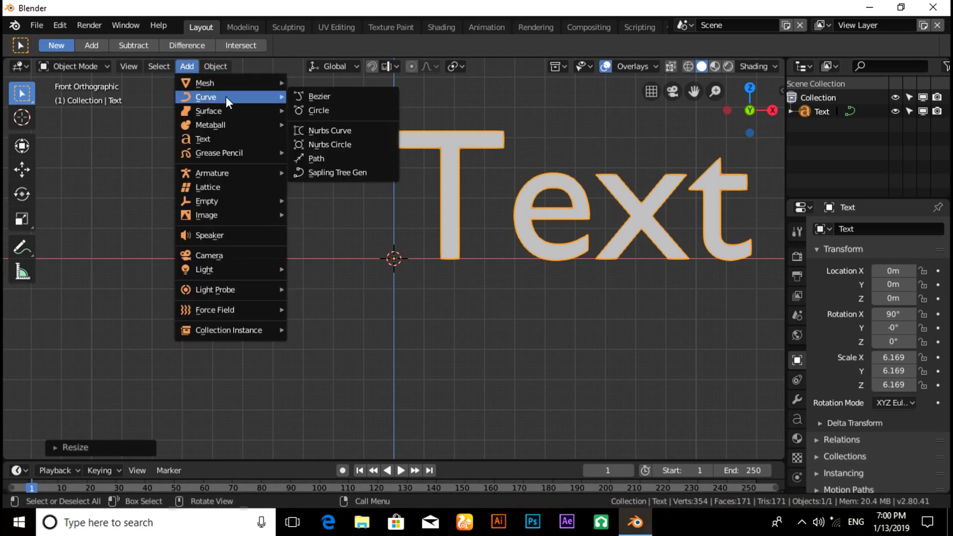
click(318, 111)
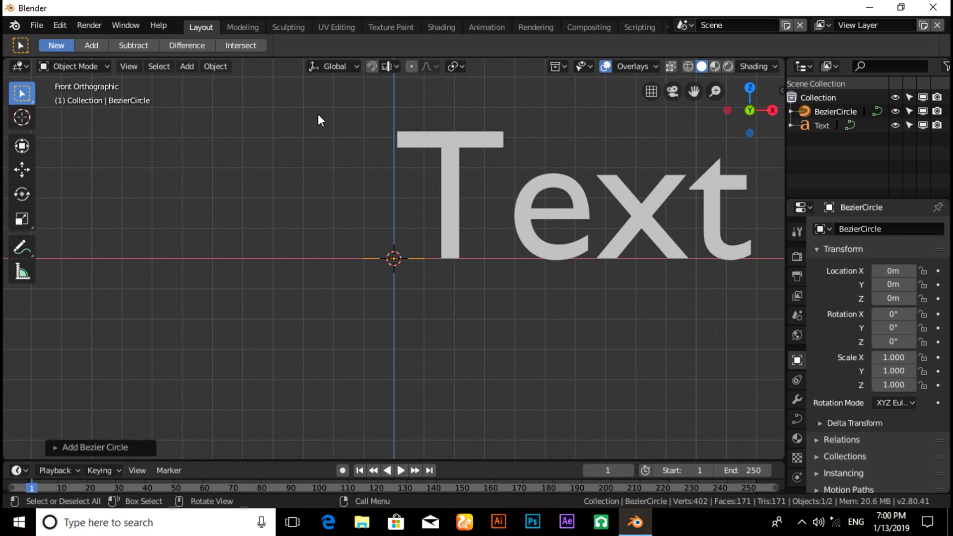
key(r)
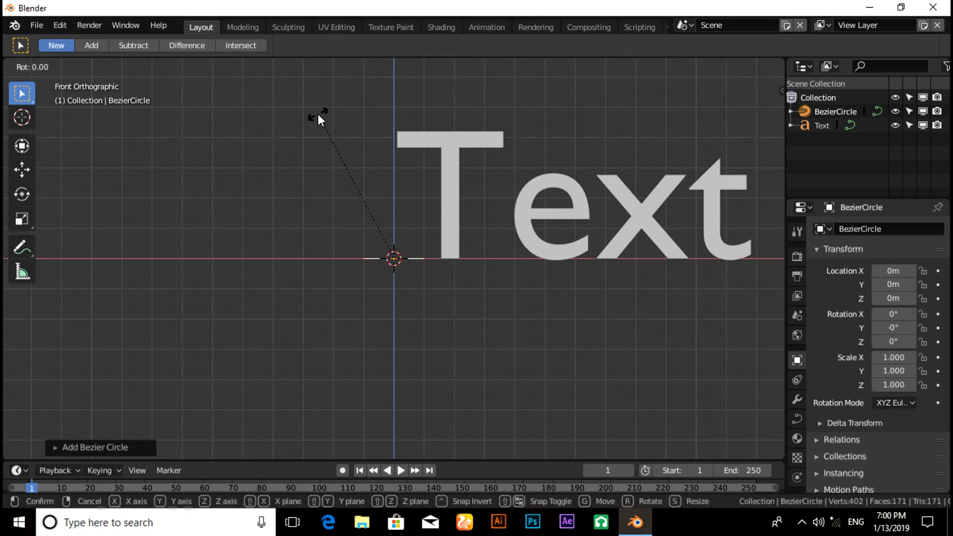
text(x)
text(90)
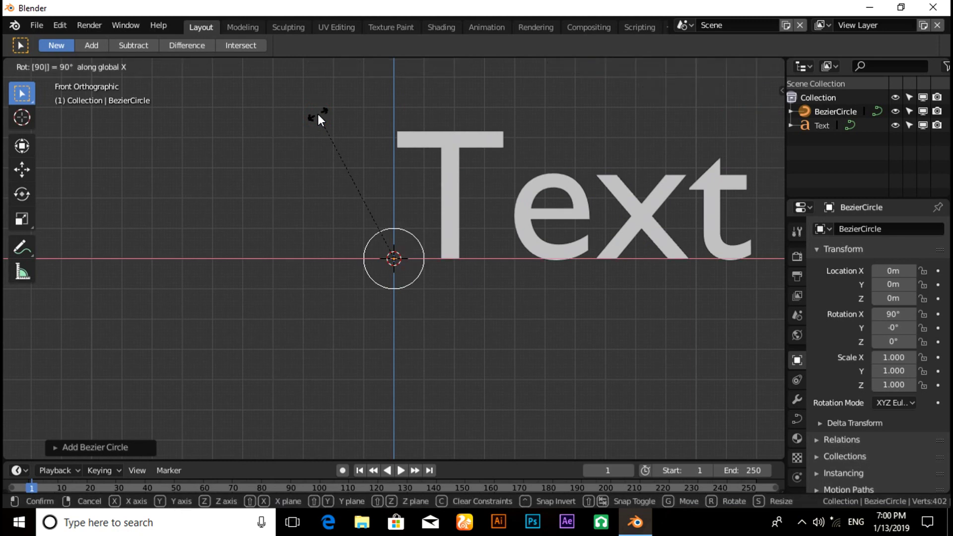
key(Return)
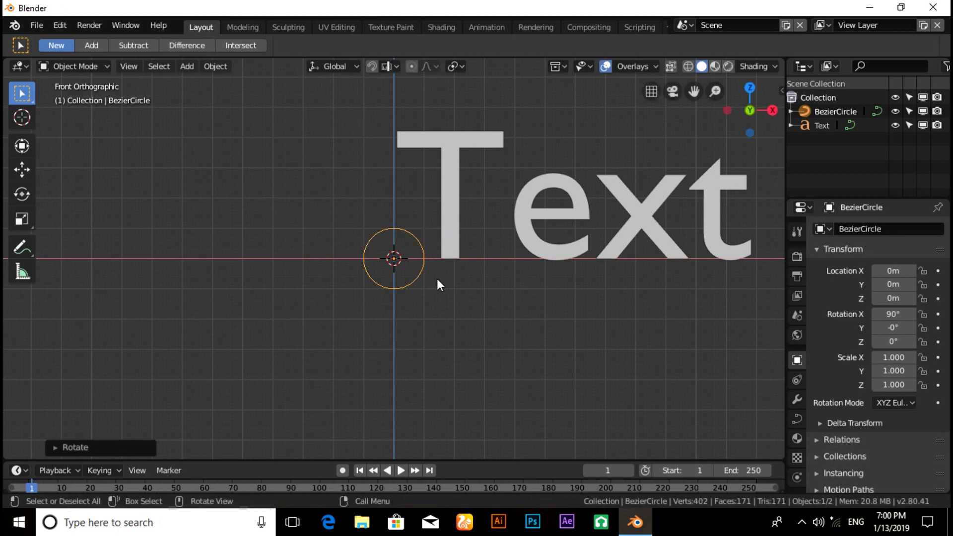
key(s)
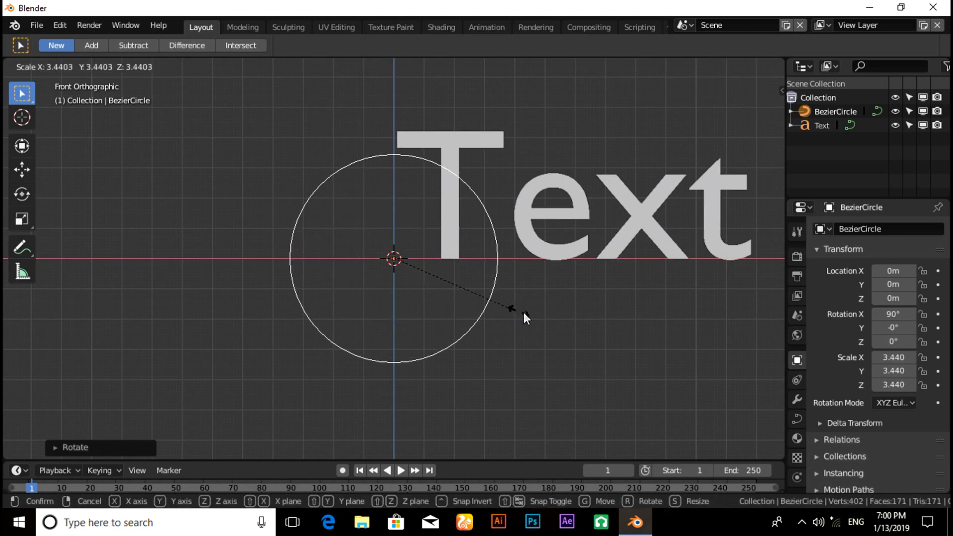
click(601, 331)
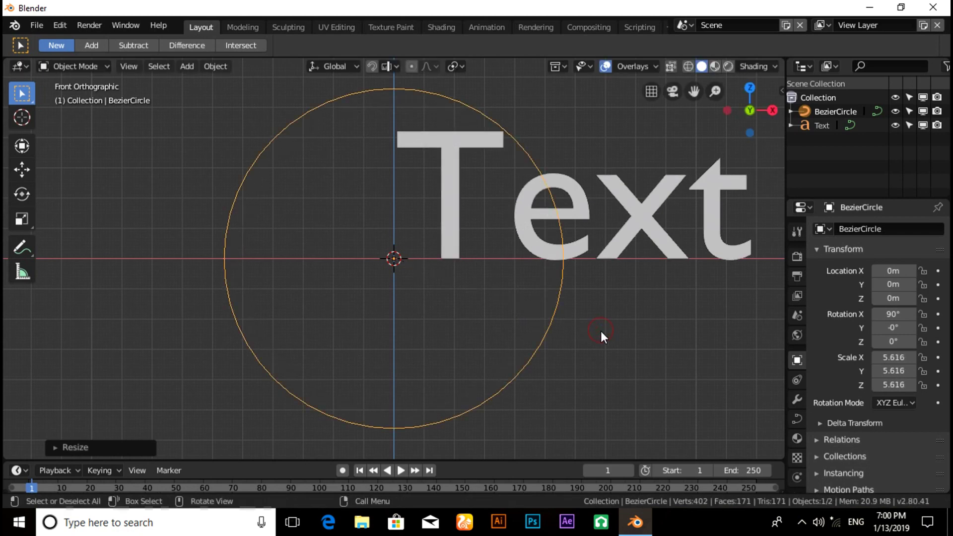
Step: Give the Text object a Curve modifier with Object set to BezierCircle
click(629, 232)
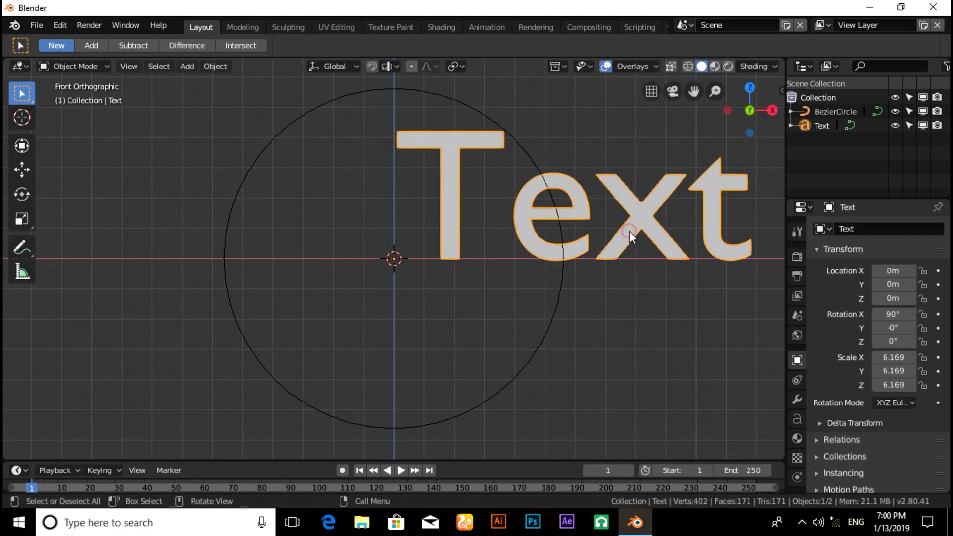
click(797, 399)
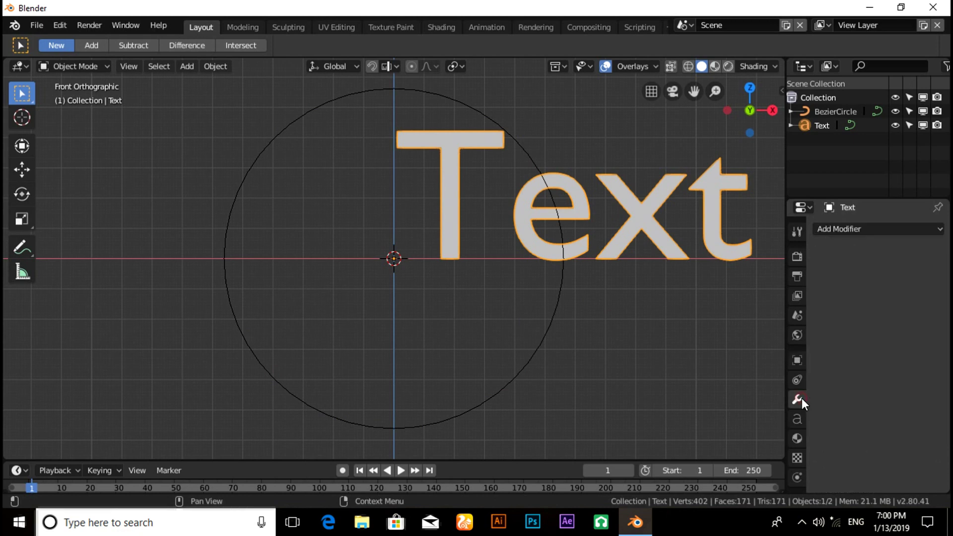
click(848, 231)
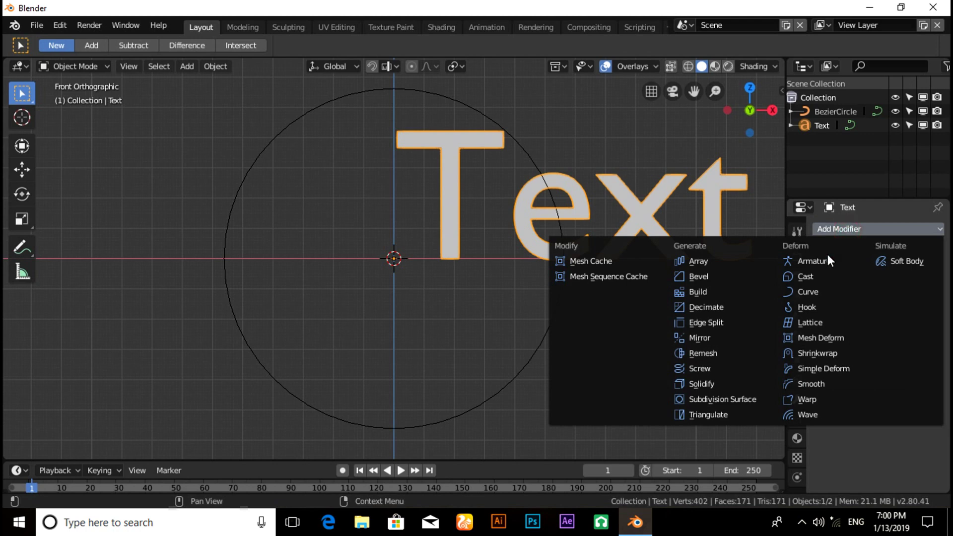
click(811, 292)
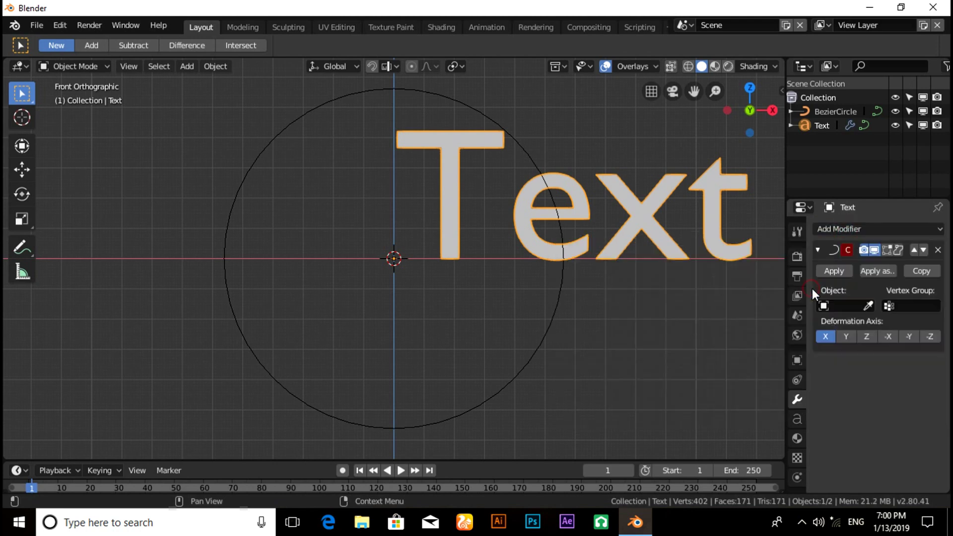
click(835, 305)
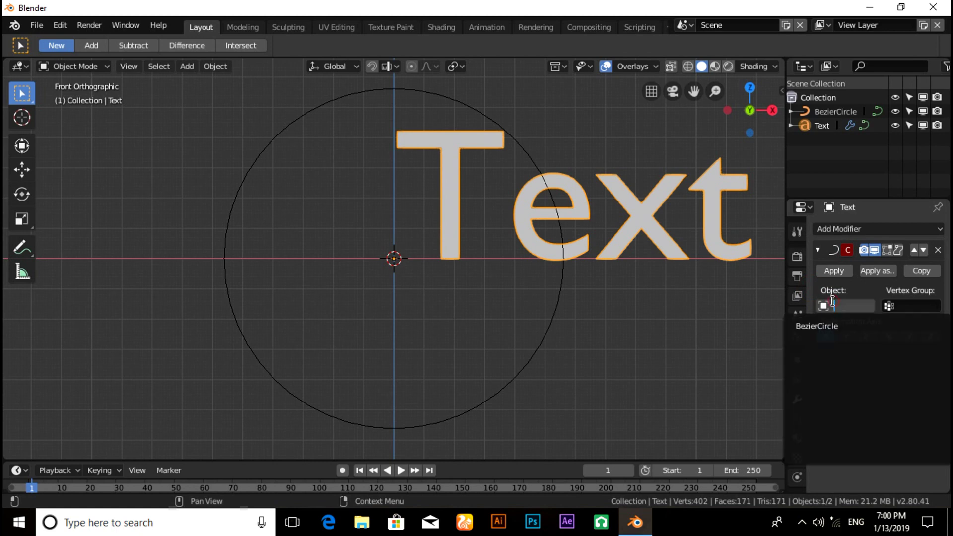
click(848, 326)
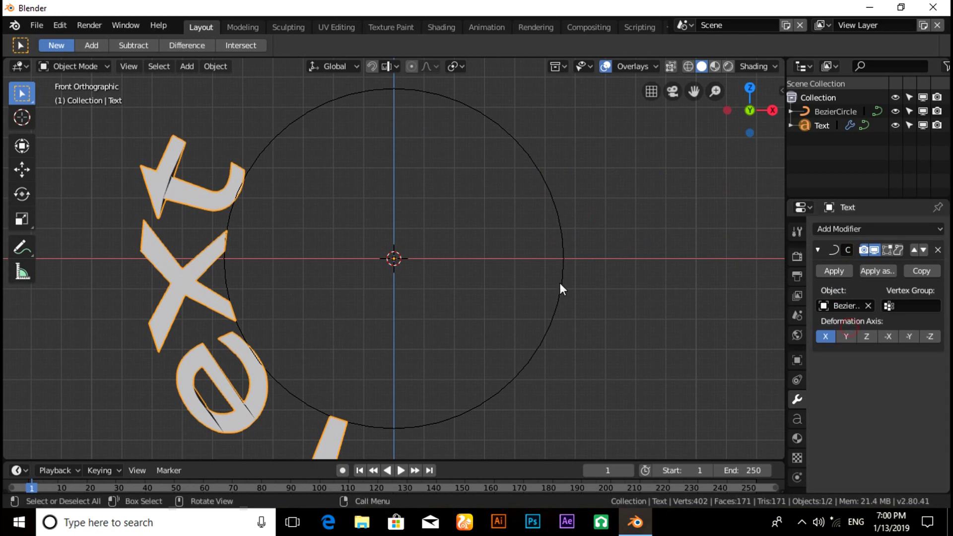
scroll(443, 249, down, 3)
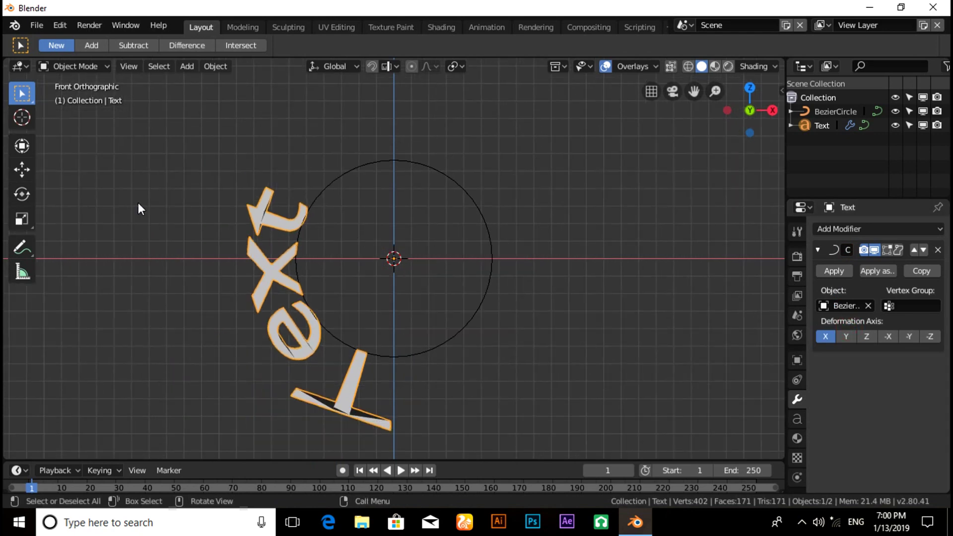
Step: Move the Text object left along X with the move gizmo until it wraps under the circle
click(14, 171)
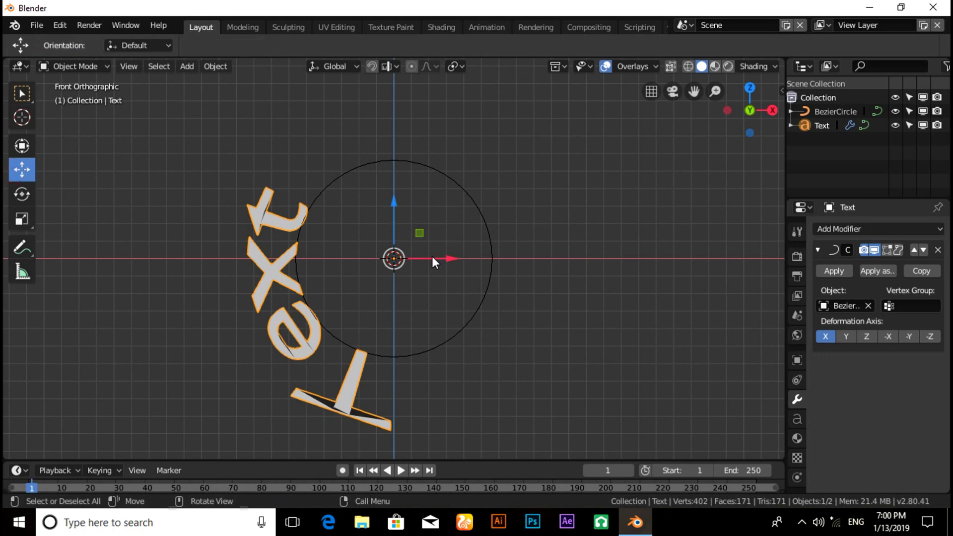
drag(431, 256, 633, 248)
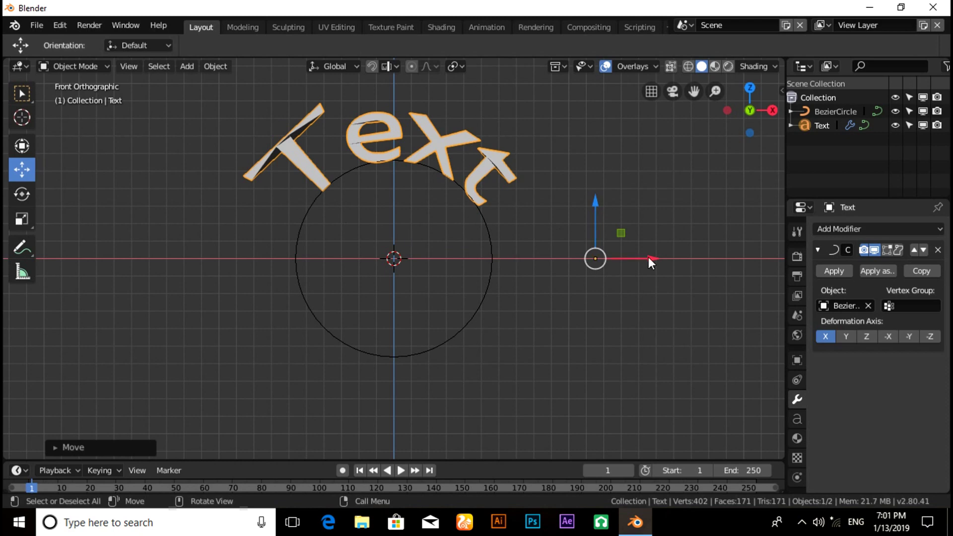
drag(649, 257, 345, 242)
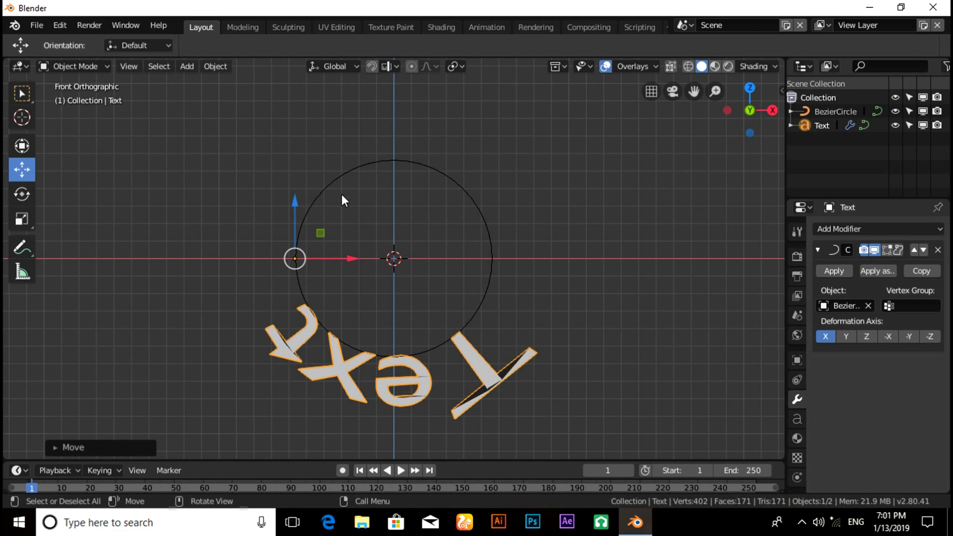
Step: In Edit Mode, mirror BezierCircle's curve along the global X axis
click(342, 173)
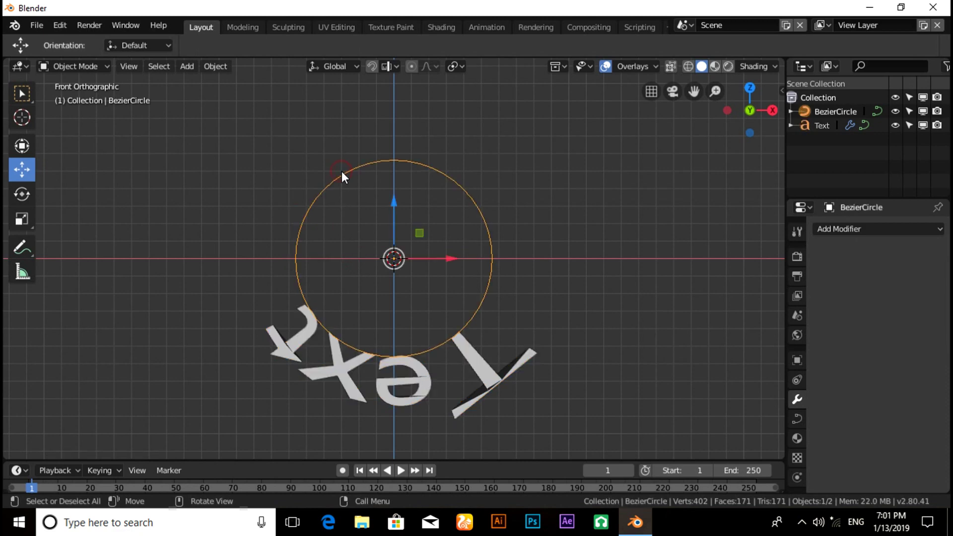
click(75, 67)
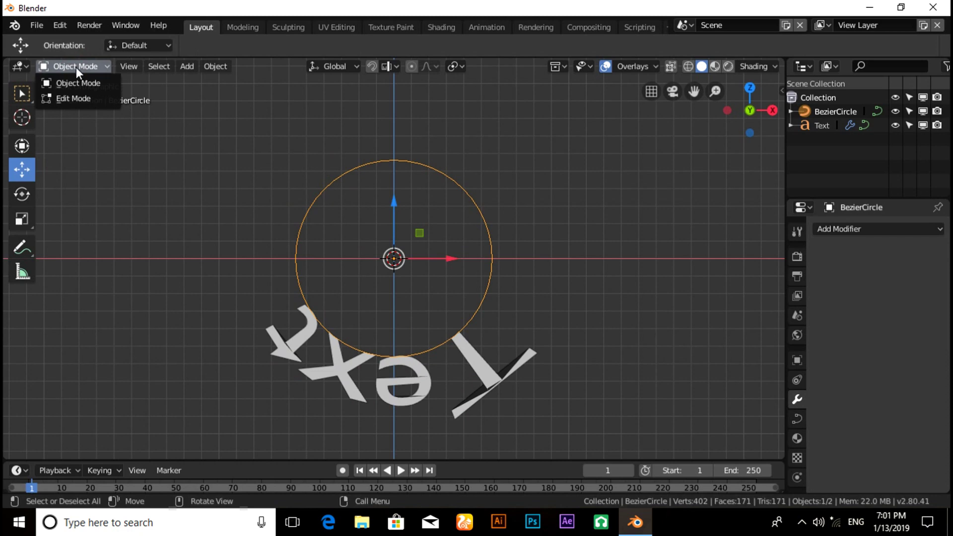
click(77, 96)
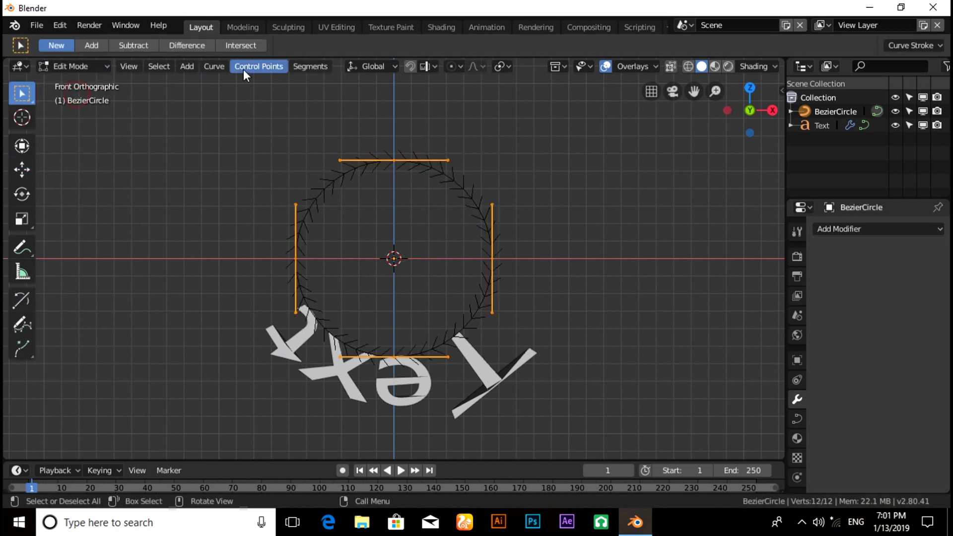
click(219, 70)
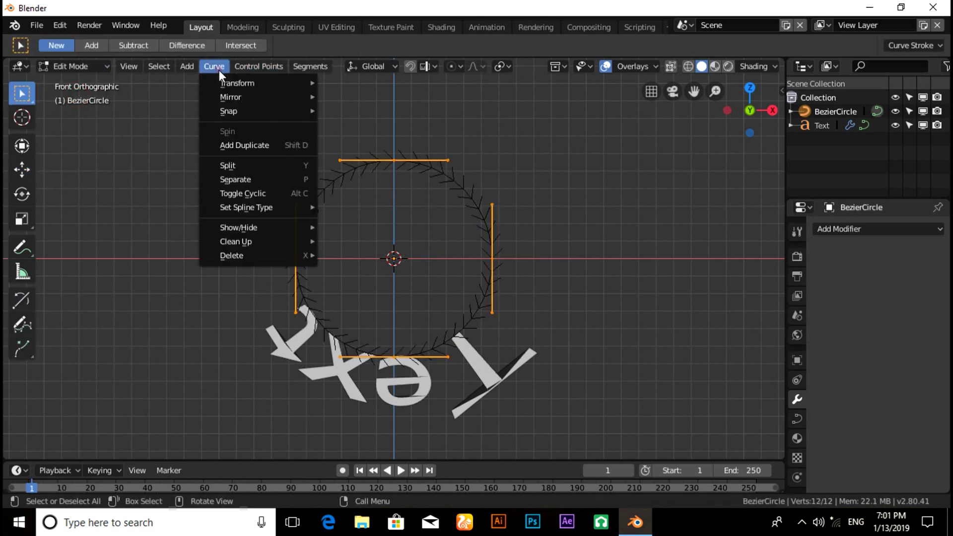
mouse_move(230, 93)
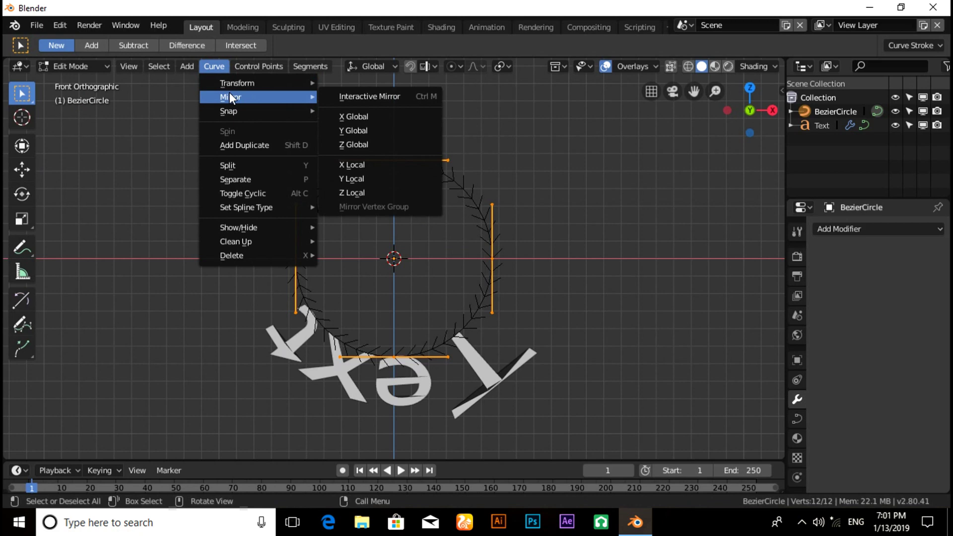
click(394, 121)
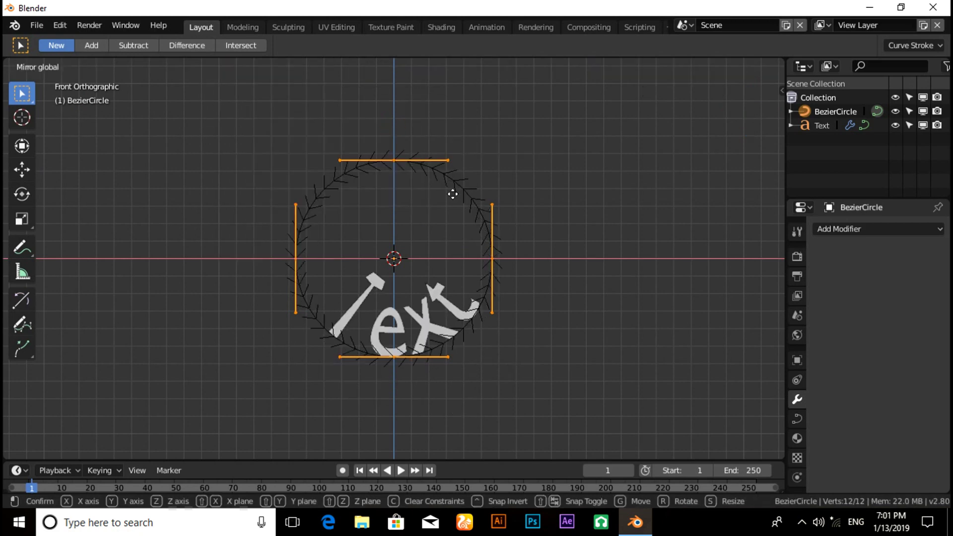
key(x)
click(310, 170)
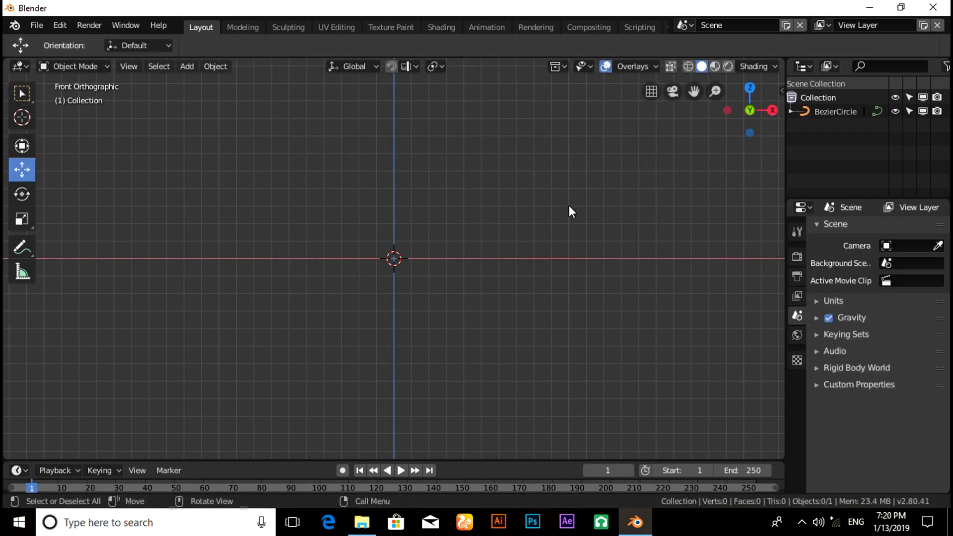
Step: Add a new Bezier circle at the origin and scale it to 6.486 in top view, then return to front view
click(183, 67)
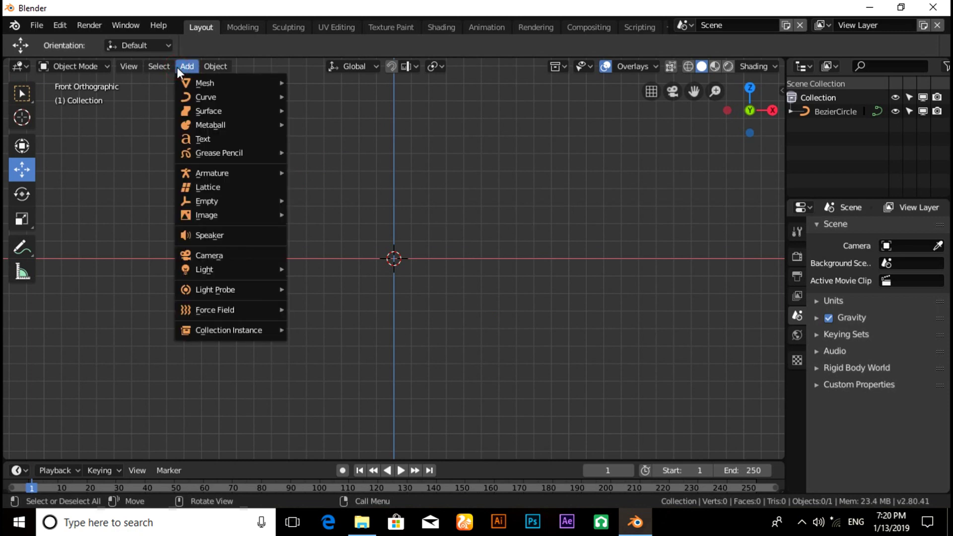
mouse_move(207, 100)
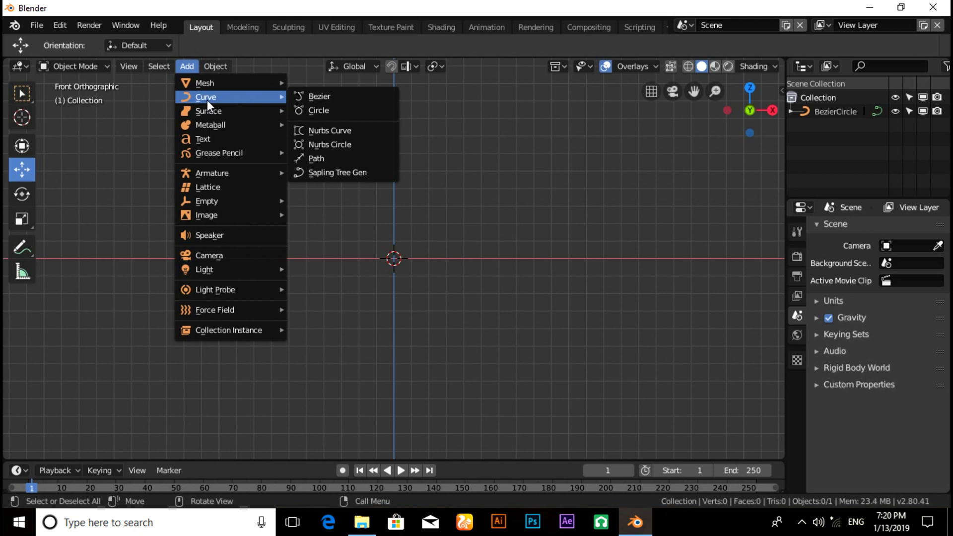
click(338, 111)
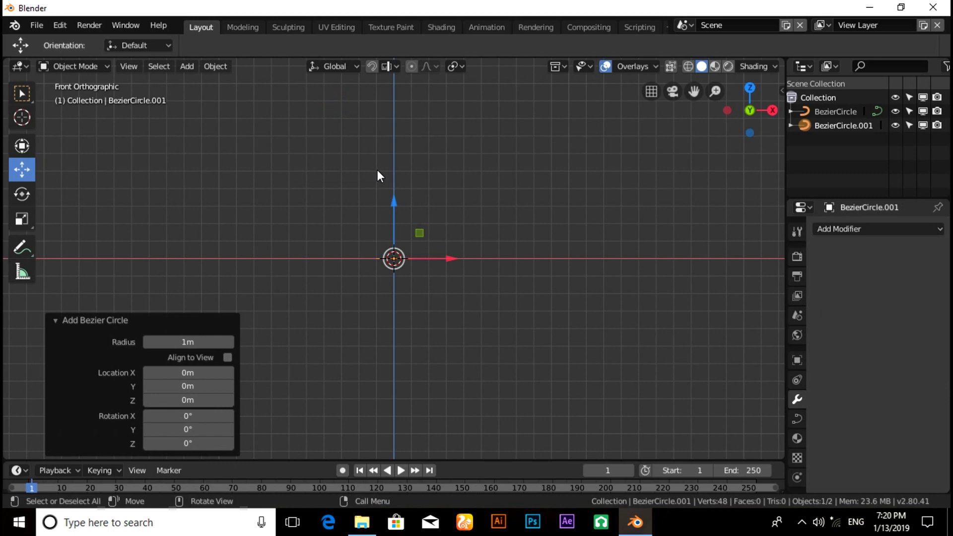
key(KP_7)
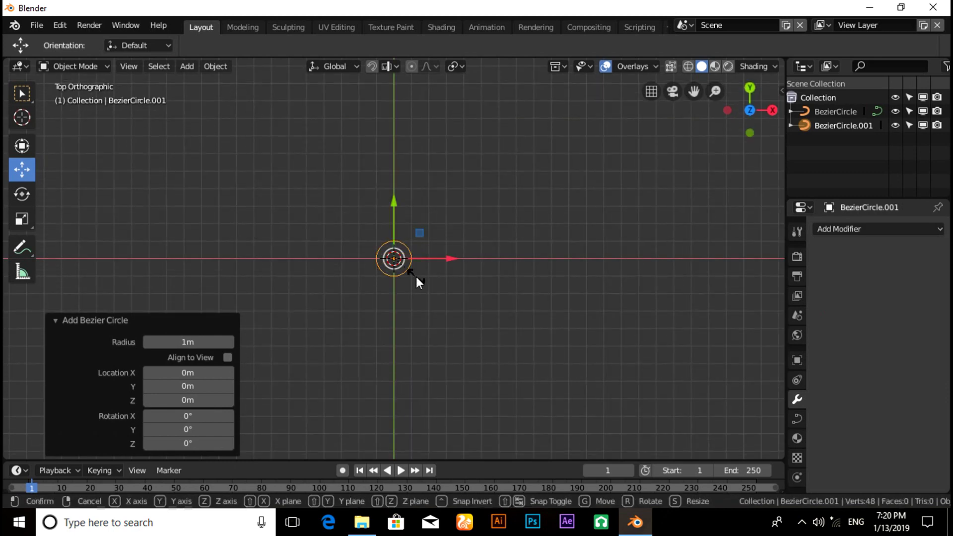
key(s)
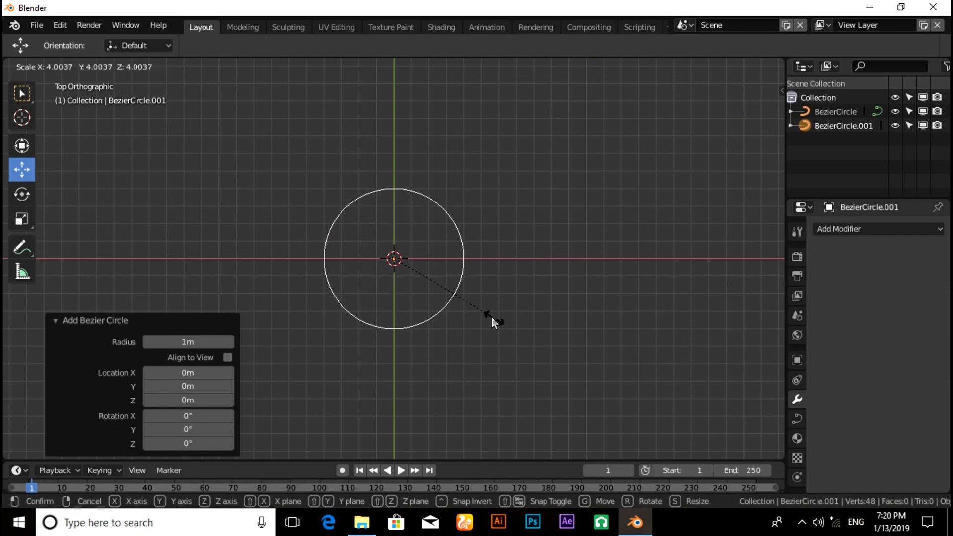
click(557, 349)
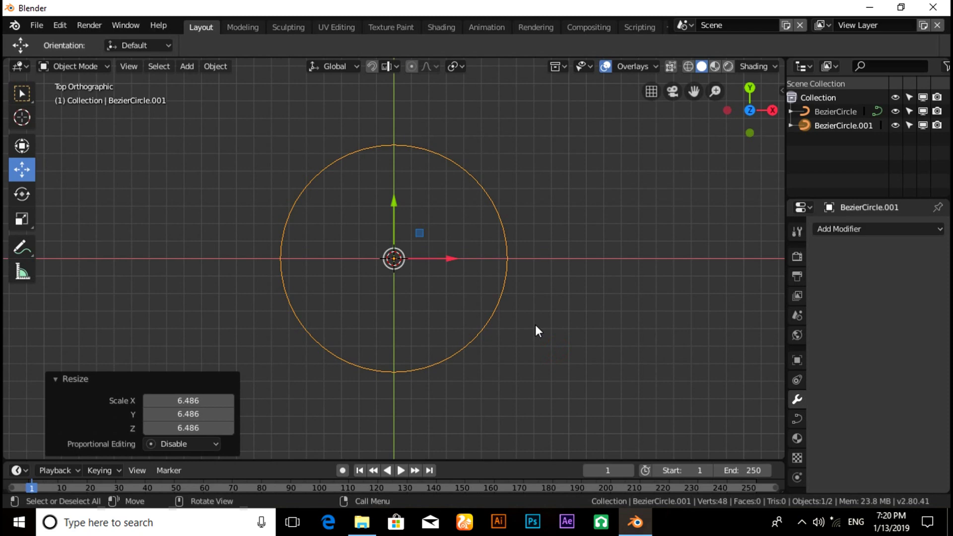
key(KP_1)
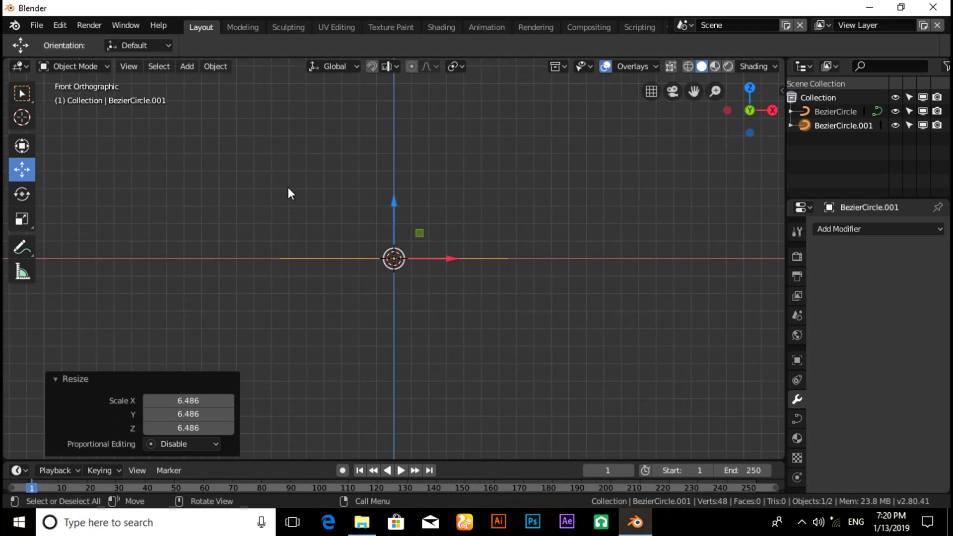
Step: Add a new Text object, rotate it 90° on X and scale it to 5.819
click(189, 64)
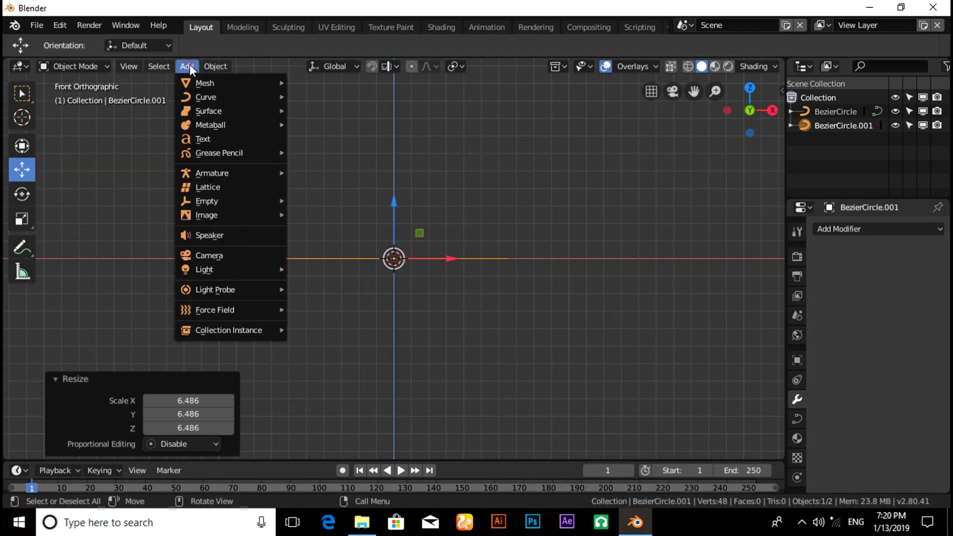
click(206, 138)
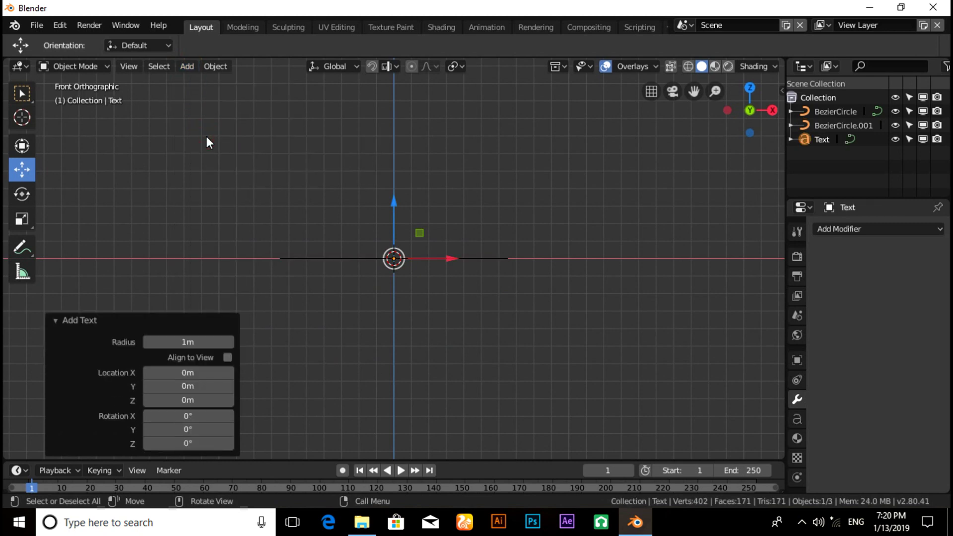
key(r)
key(x)
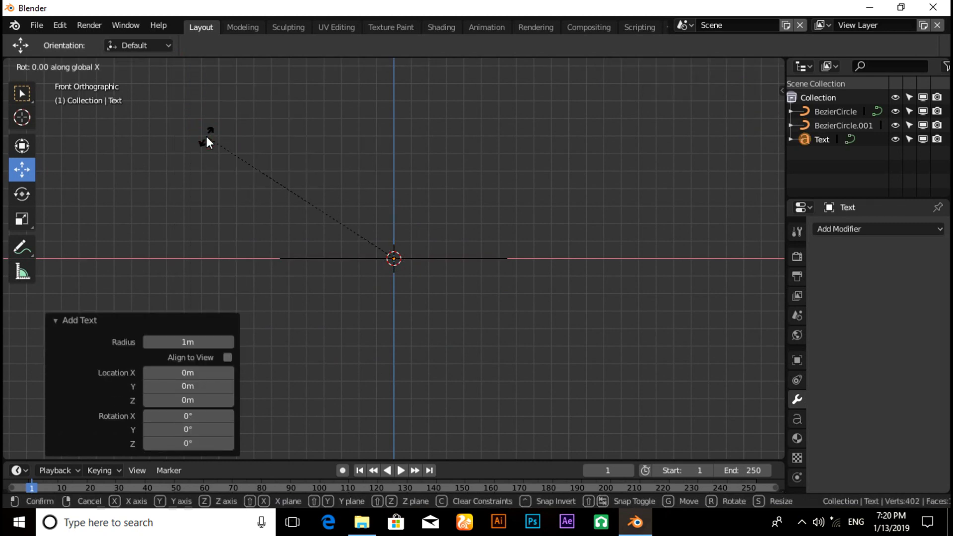
key(9)
key(0)
key(Return)
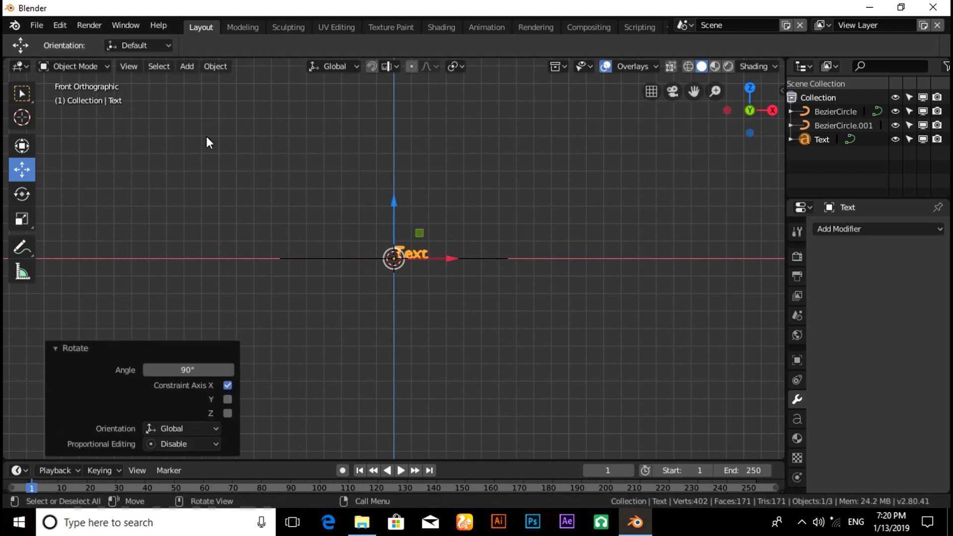
key(s)
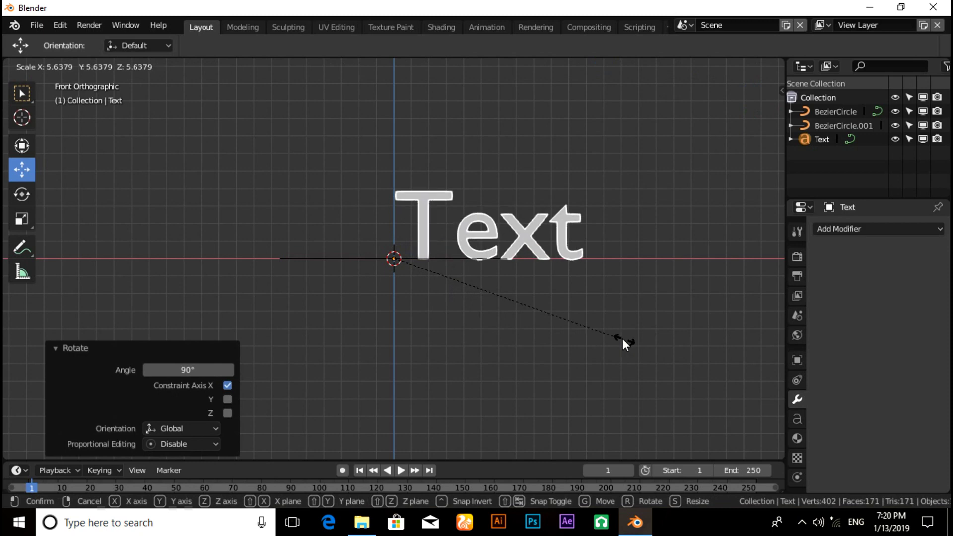
click(627, 341)
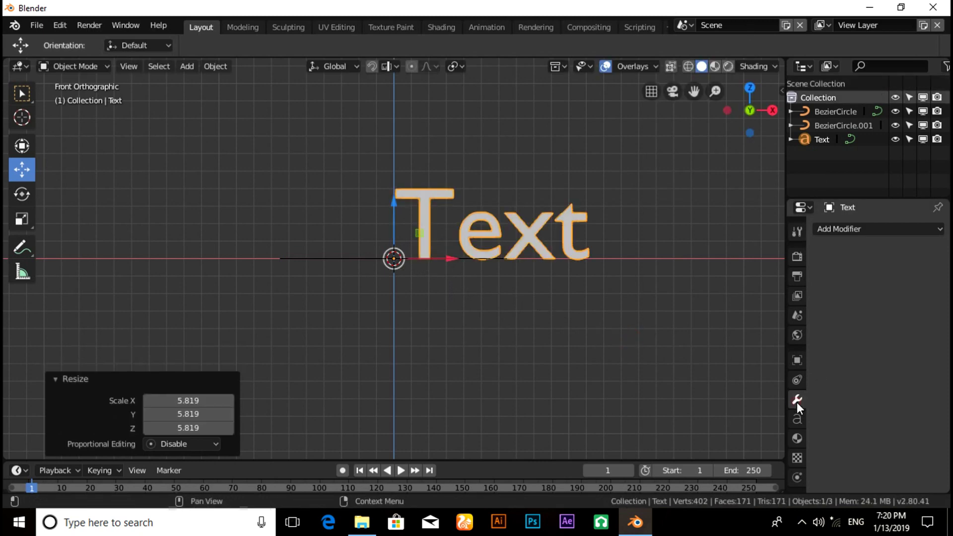
Step: Add a Curve modifier to the Text with Object set to BezierCircle.001
click(848, 227)
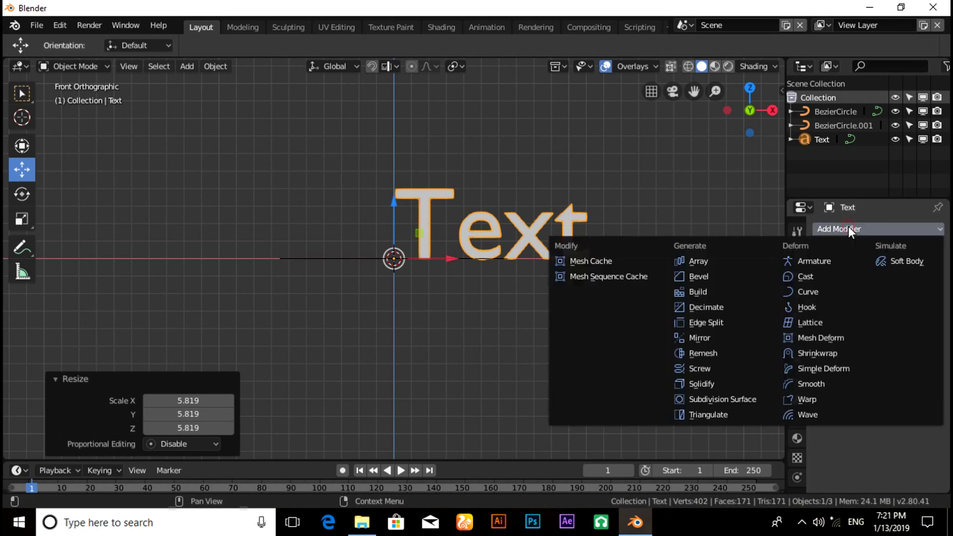
click(820, 292)
click(838, 305)
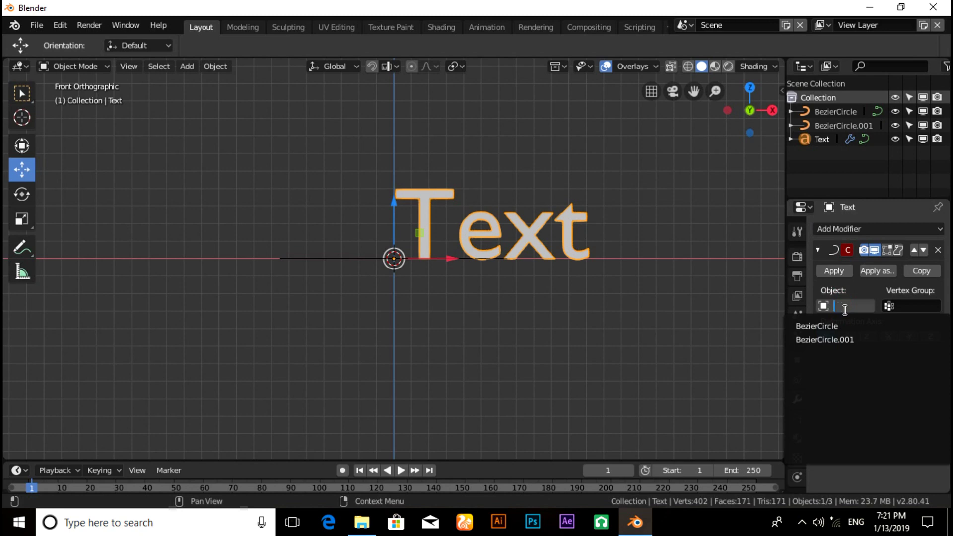
click(848, 340)
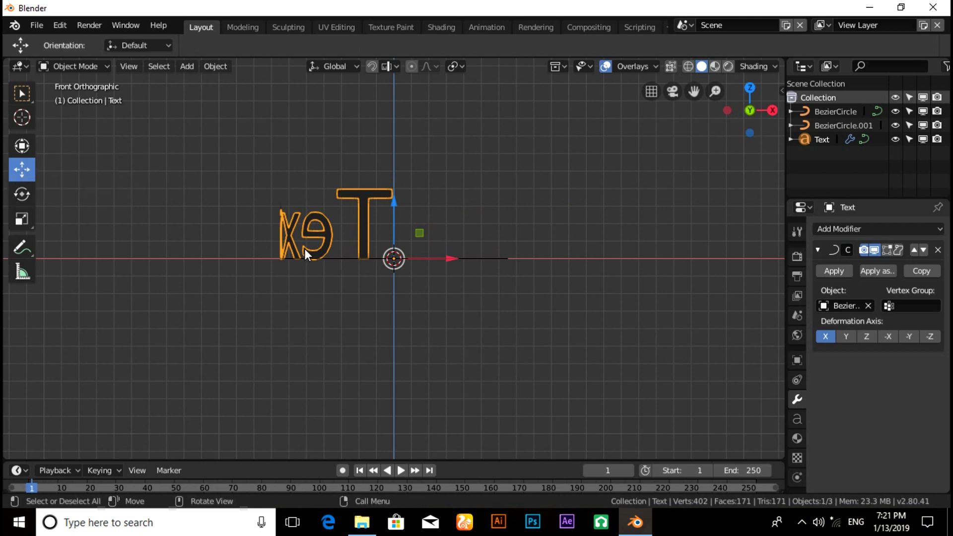
Step: Slide the text about −6.97 m along X around the circle, then select BezierCircle.001
drag(456, 258, 333, 251)
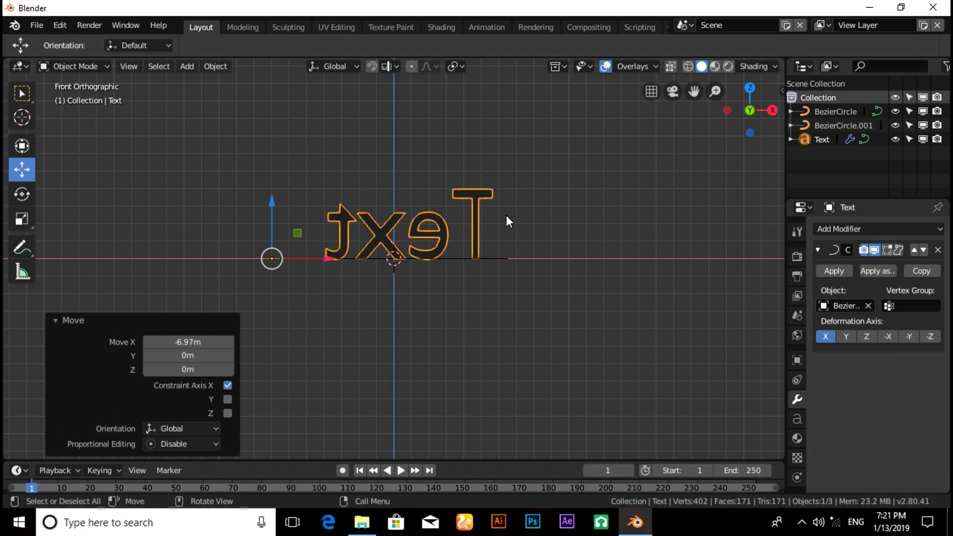
middle_drag(534, 222, 518, 270)
click(509, 275)
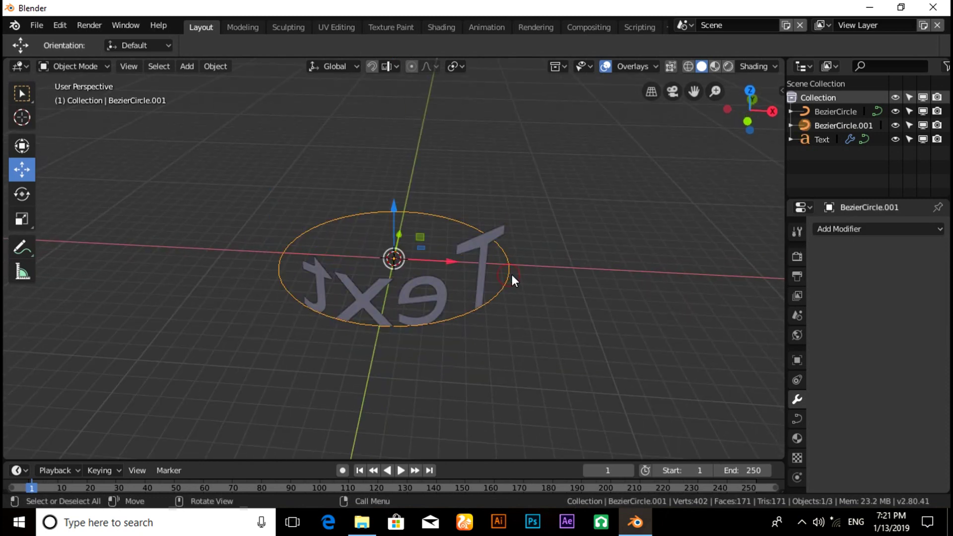
Step: Switch BezierCircle.001's direction in Edit Mode, then return to Object Mode and select the Text
click(90, 66)
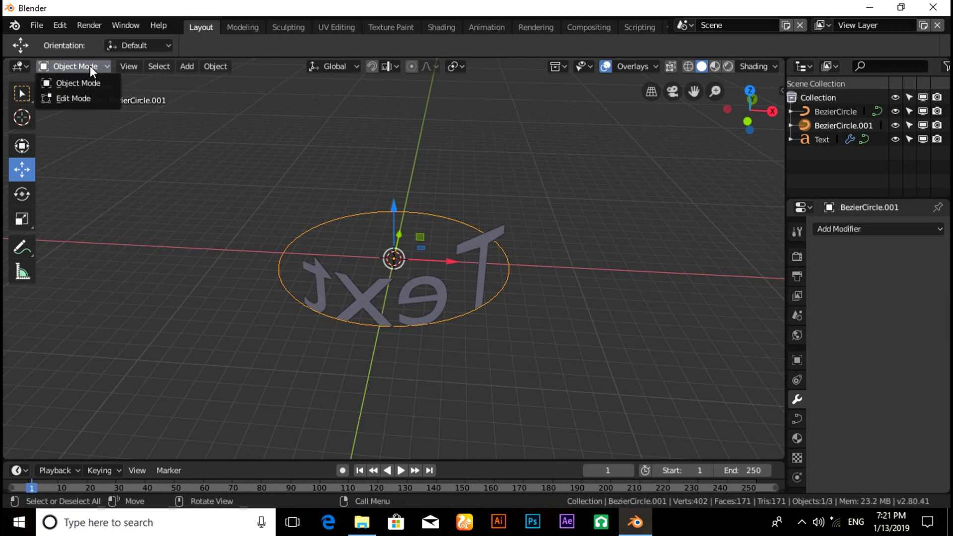
click(85, 99)
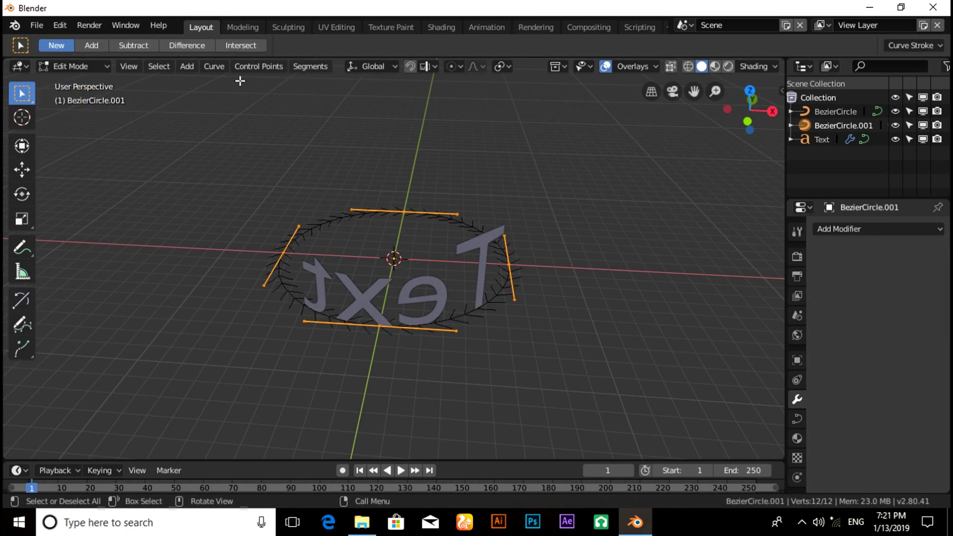
click(296, 70)
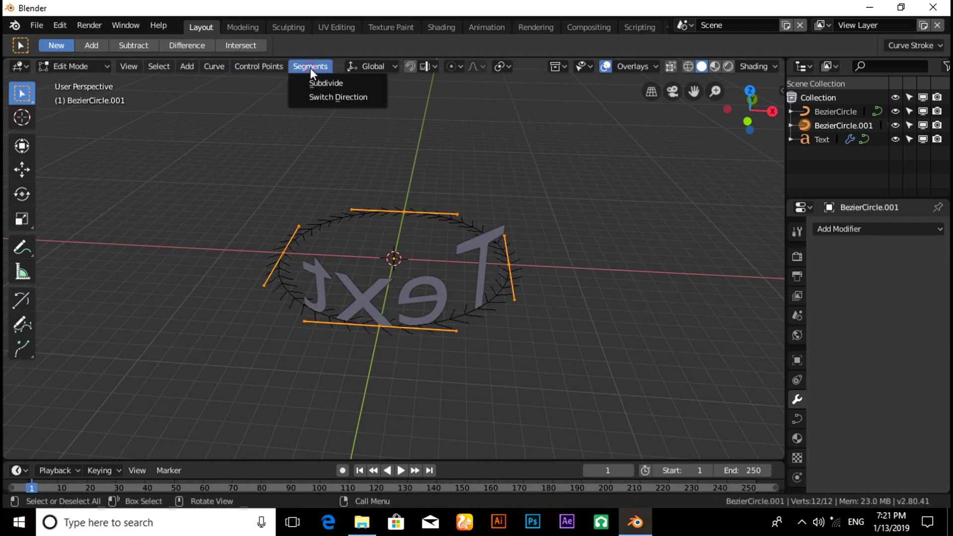
click(319, 98)
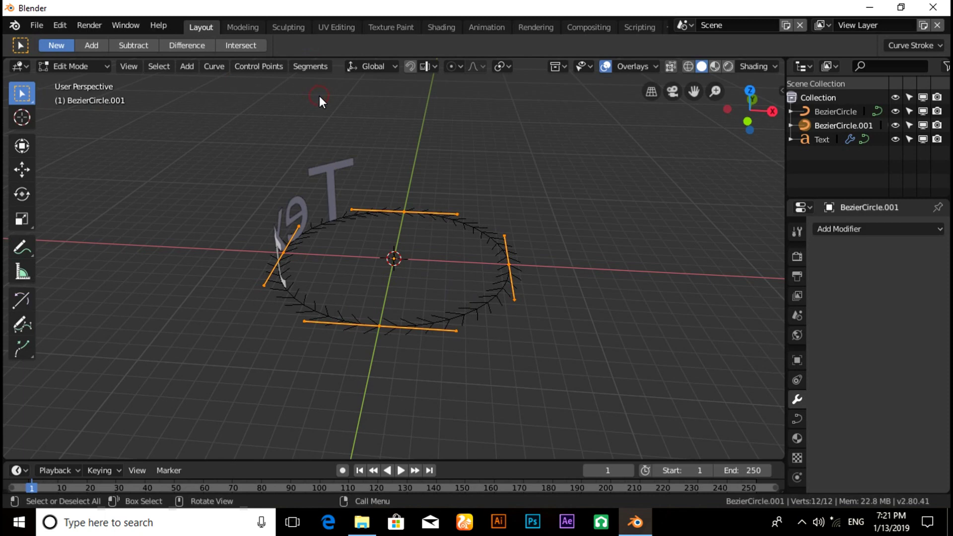
key(KP_1)
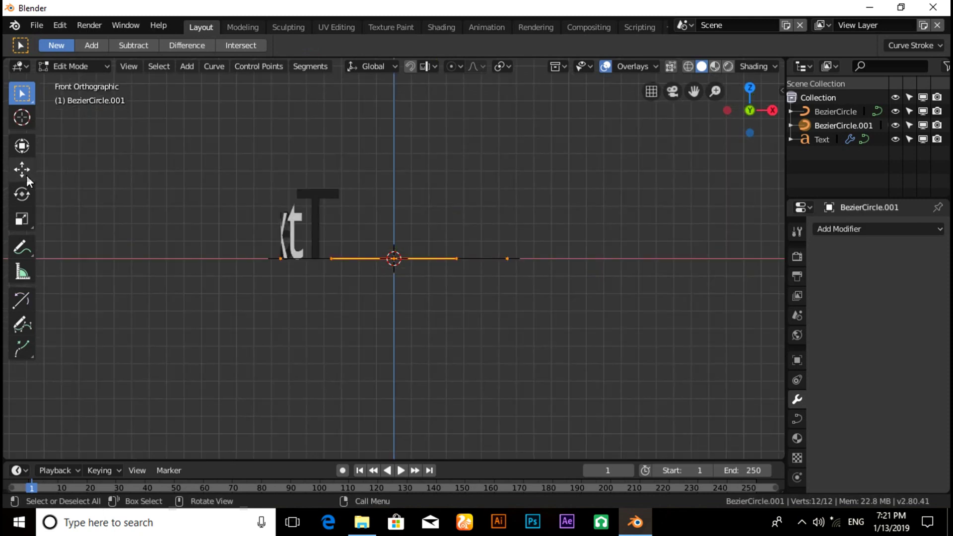
click(73, 69)
click(73, 82)
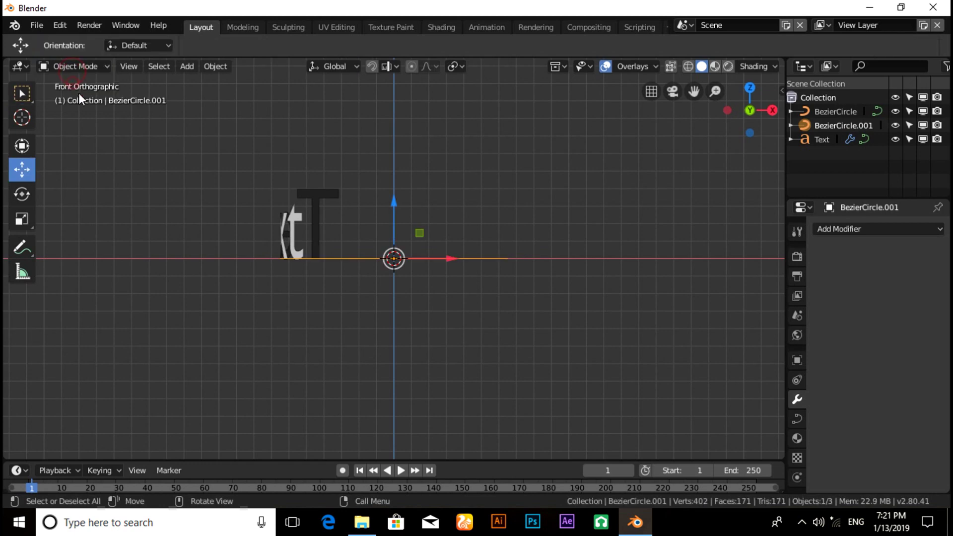
click(294, 222)
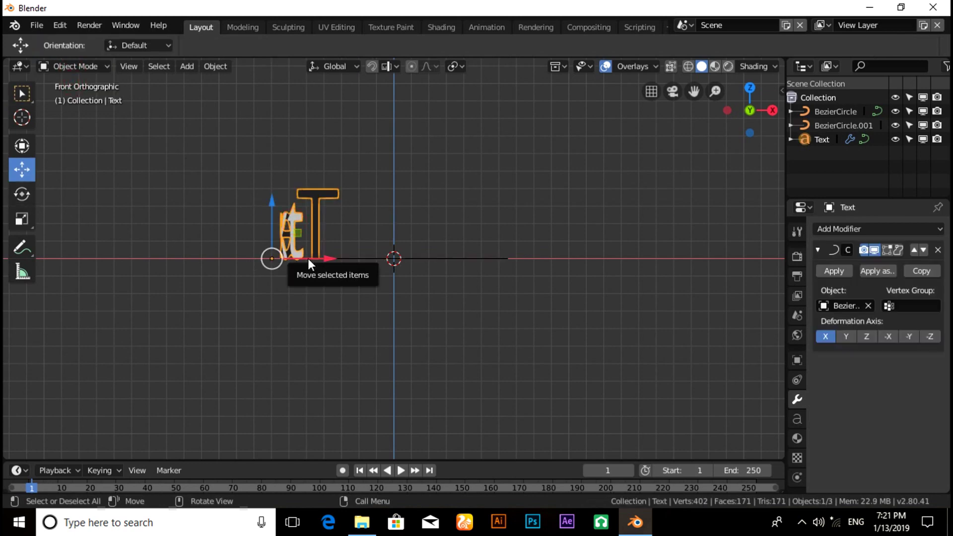
Step: Move the Text 10.5 m along X onto the circle and show its text data properties
drag(308, 258, 491, 259)
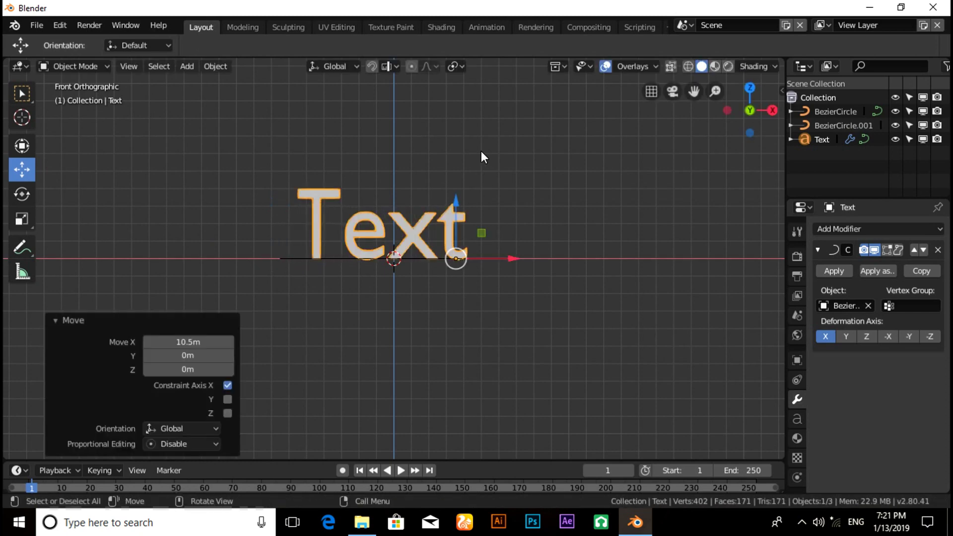
middle_drag(370, 262, 274, 281)
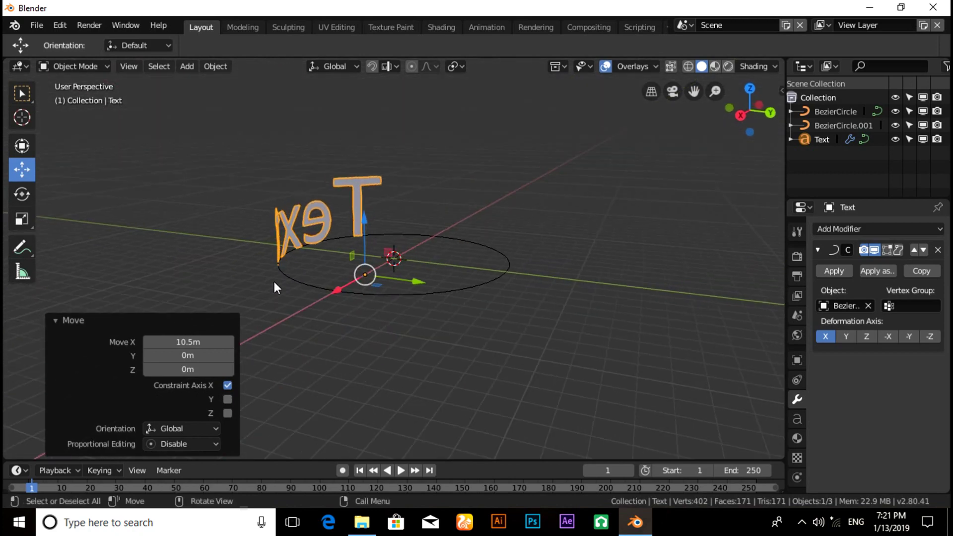
click(798, 418)
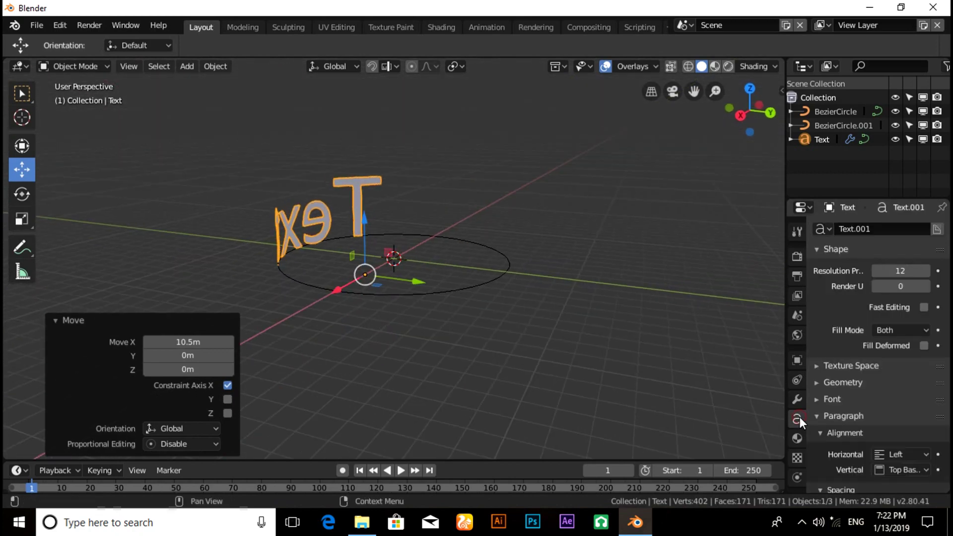
Step: Set the text's Geometry Extrude to 0.13 m and check the solid letters from near-front
click(829, 384)
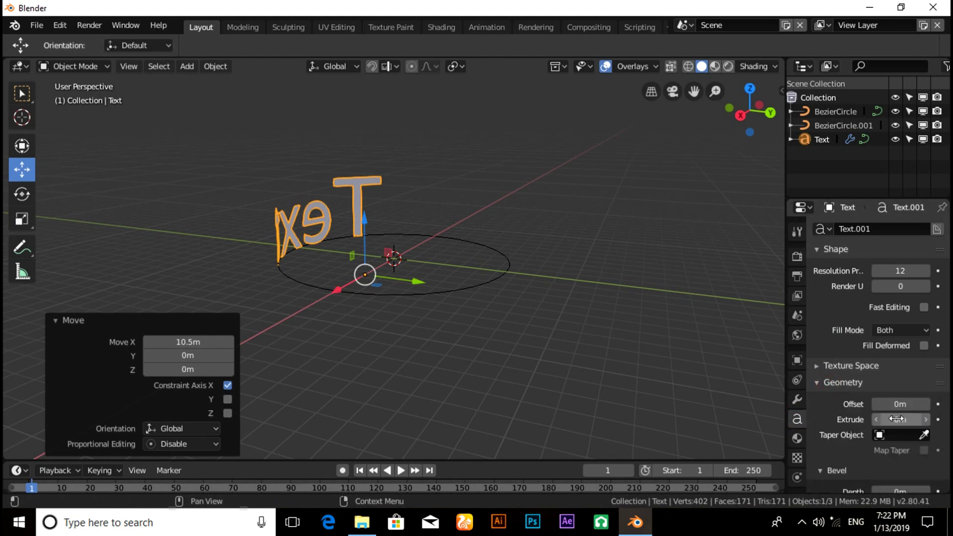
drag(896, 420, 910, 420)
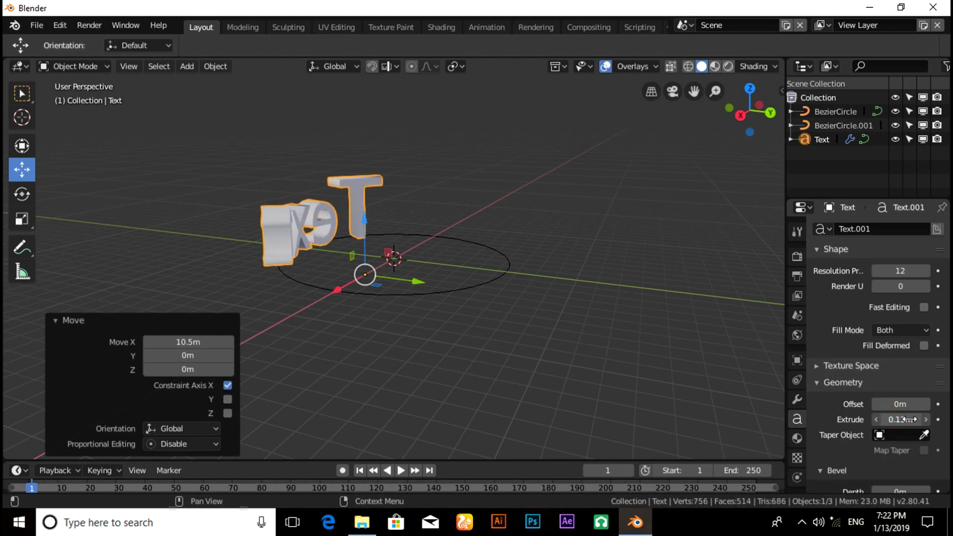
middle_drag(419, 329, 438, 304)
scroll(476, 353, up, 4)
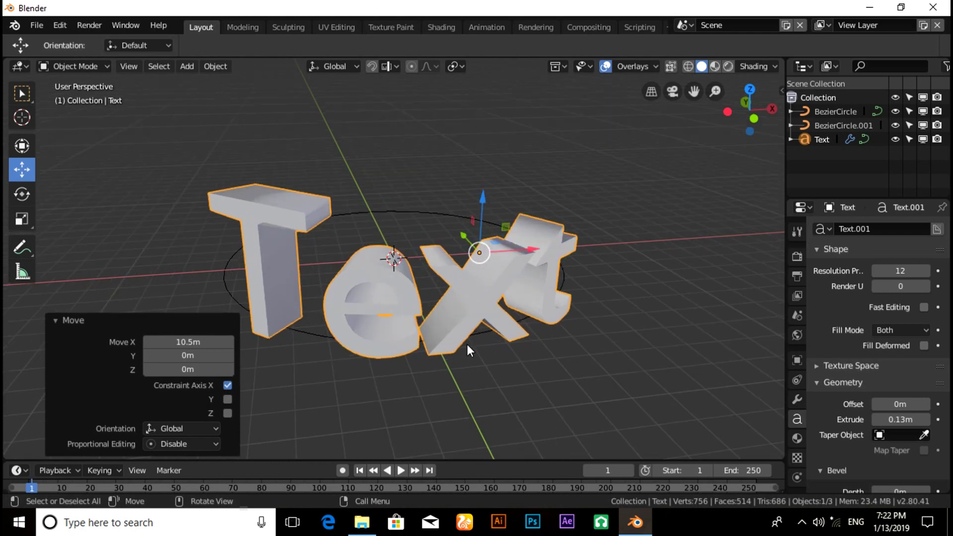
middle_drag(467, 344, 439, 311)
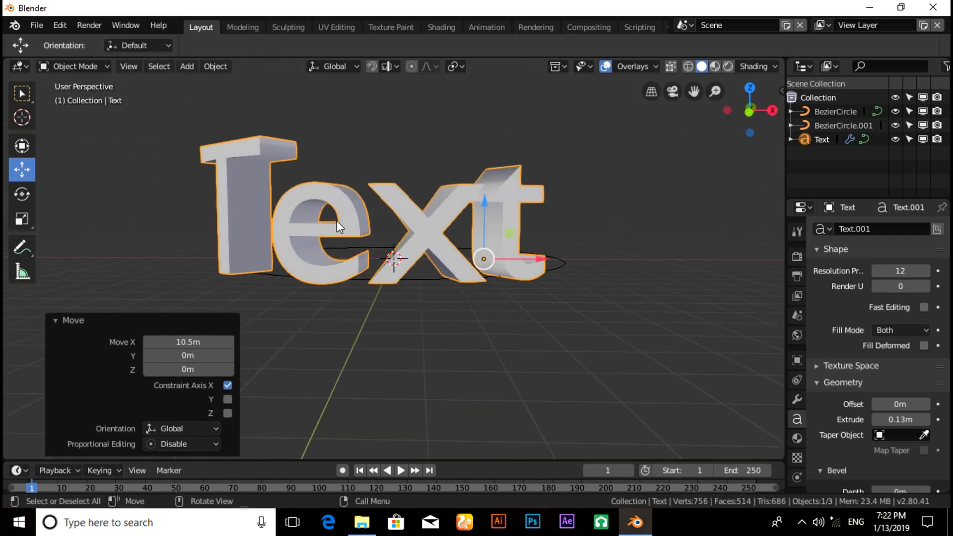
scroll(874, 474, down, 2)
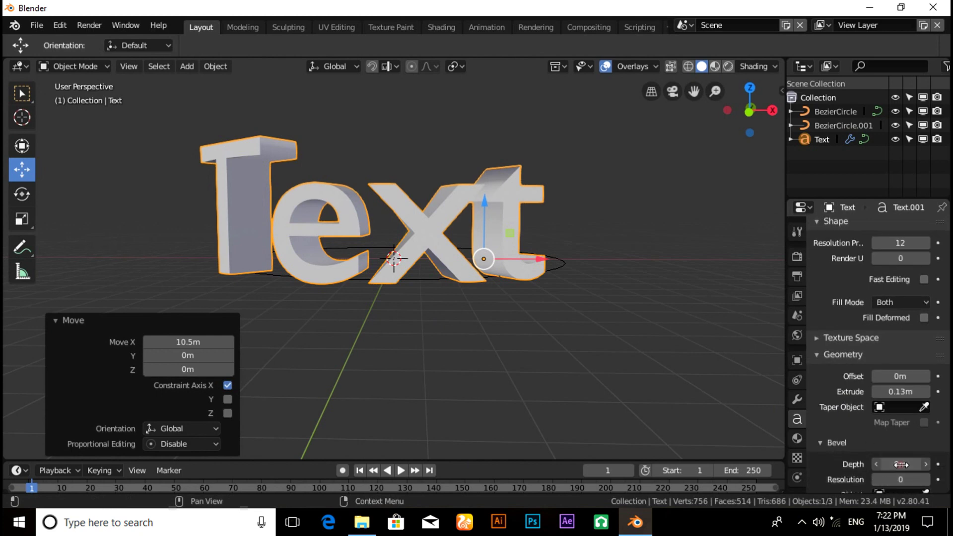
Step: Set the text's Bevel Depth to 0.03 m and inspect the bevelled letters from the side
drag(899, 464, 901, 463)
middle_drag(546, 291, 320, 213)
scroll(221, 197, up, 1)
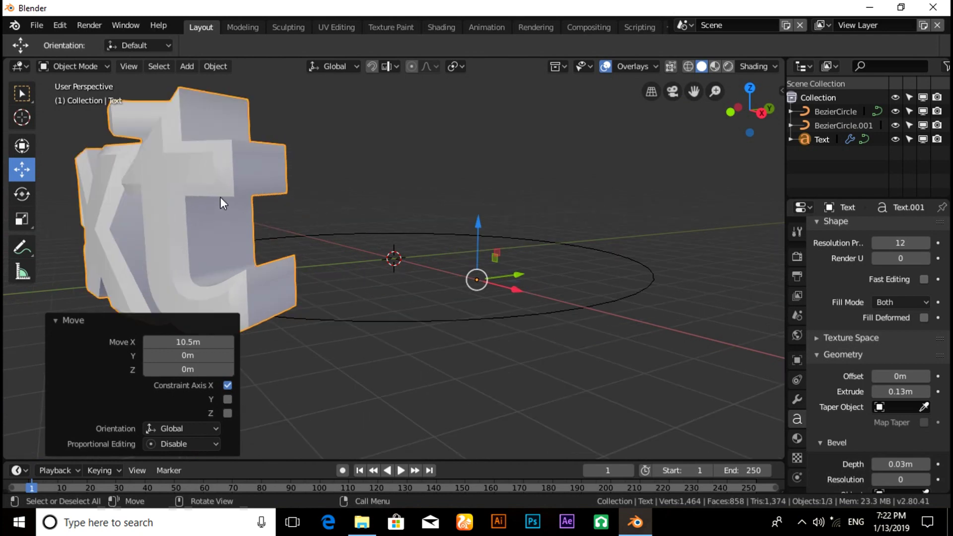
shift+middle_drag(219, 194, 405, 220)
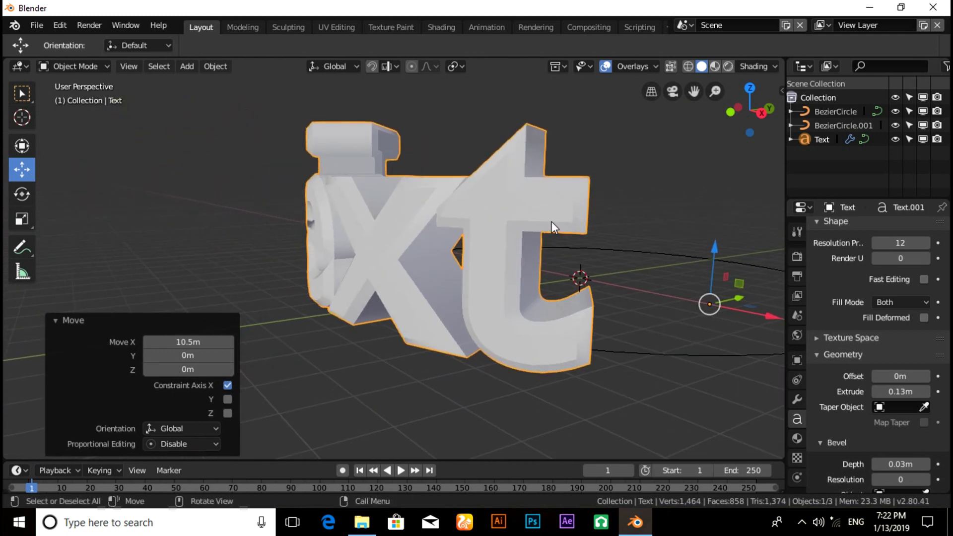
middle_drag(554, 216, 524, 216)
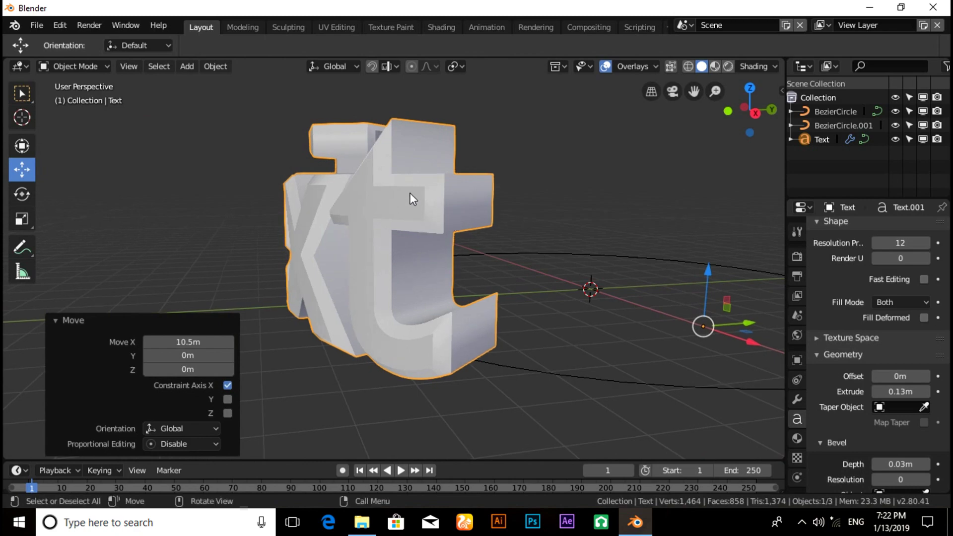